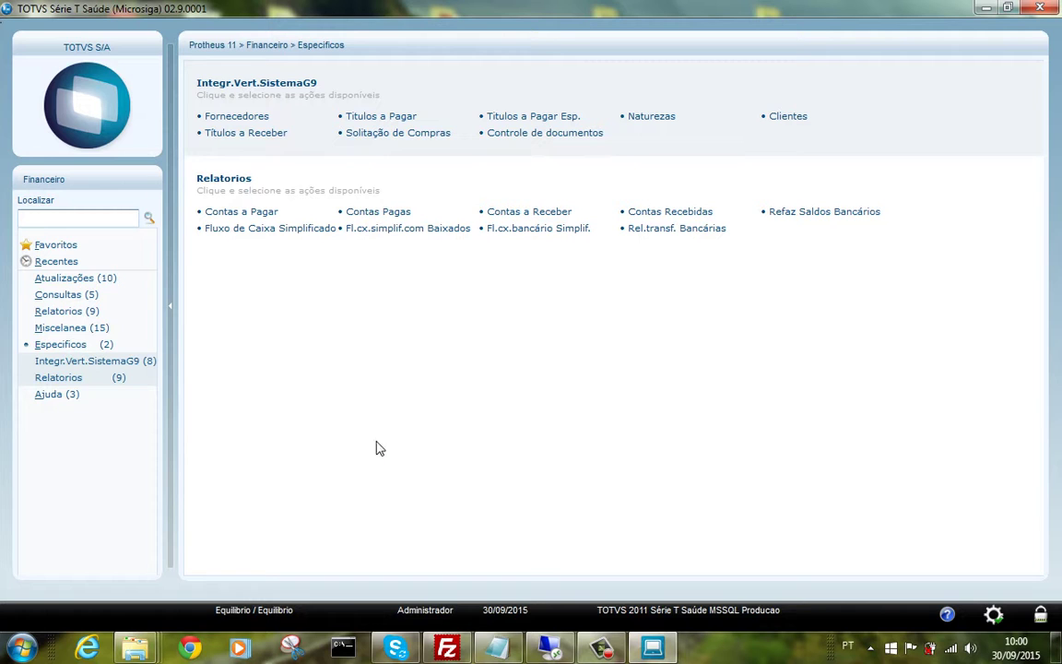
Open the simplified bank cash-flow report (Fl.cx.bancário Simplif.) among the Financeiro module's specific reports.
click(69, 281)
click(69, 280)
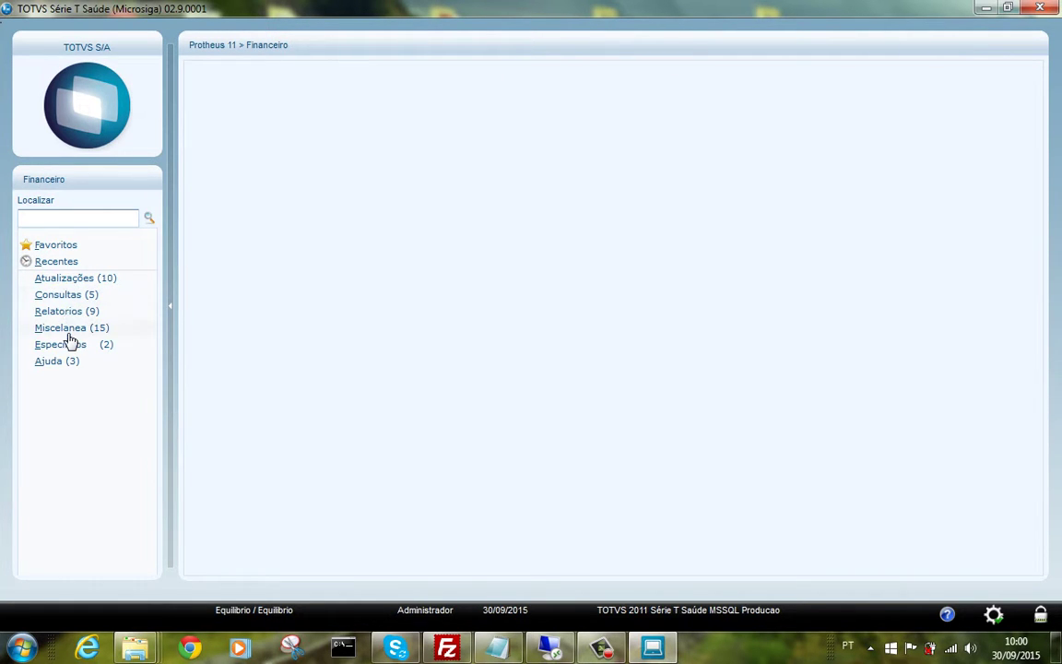
click(61, 345)
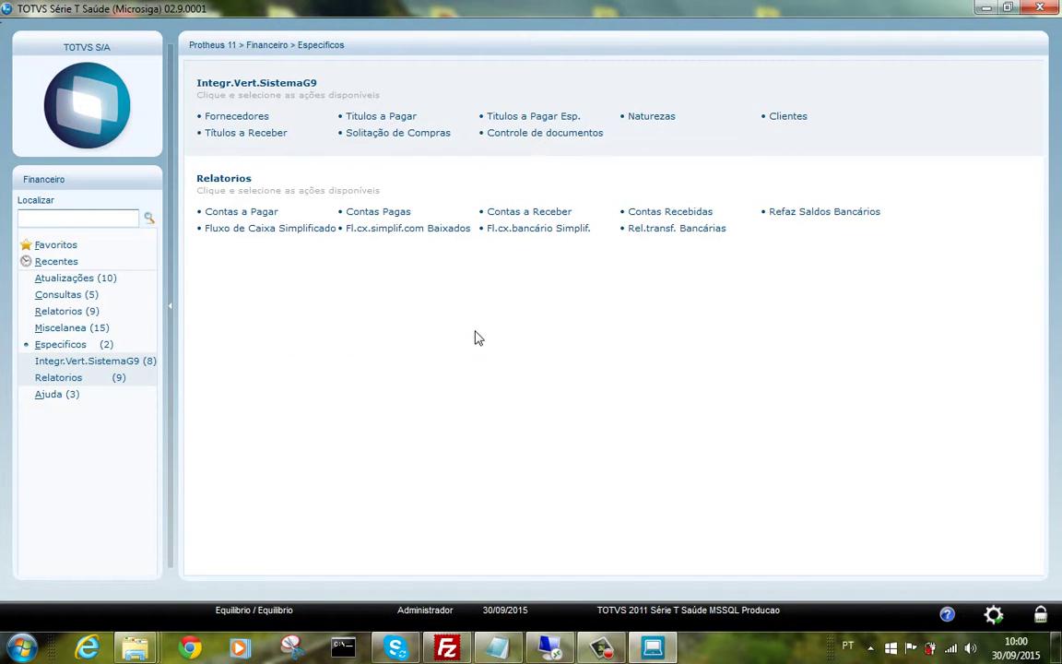
click(547, 233)
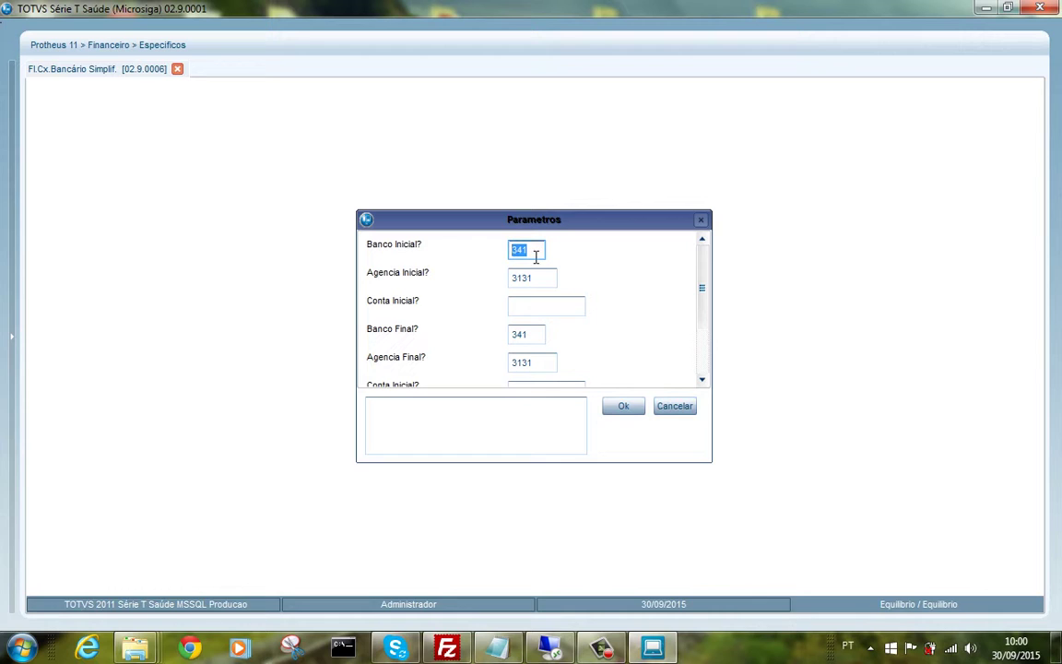
Enter 3131 as the initial branch for bank 341 and generate the report to disk, replacing the existing spool file.
click(539, 278)
text(3)
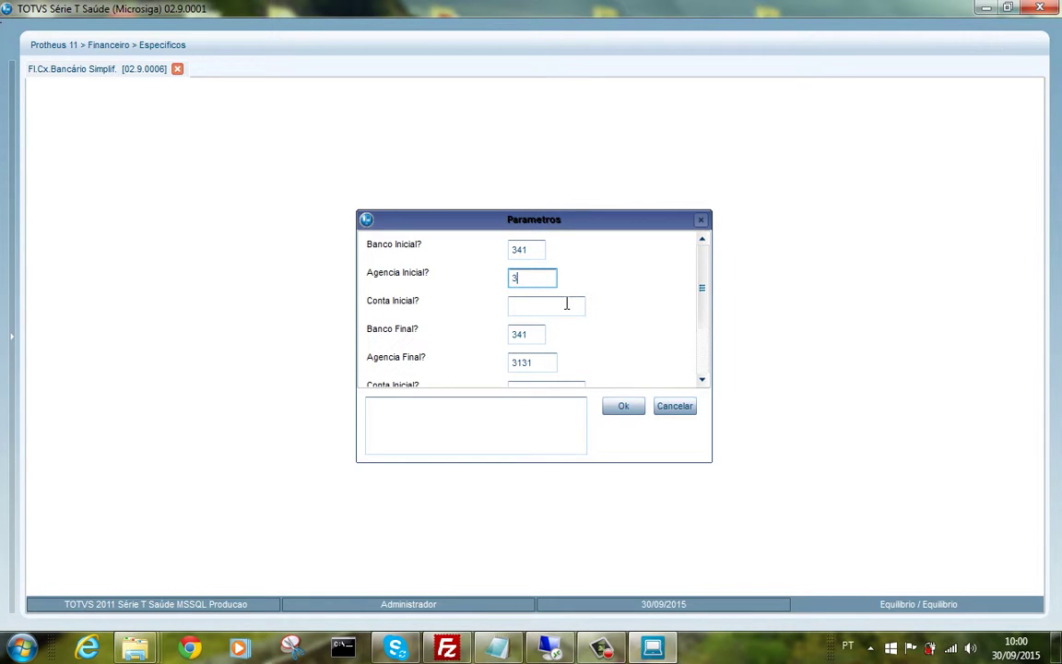
click(538, 365)
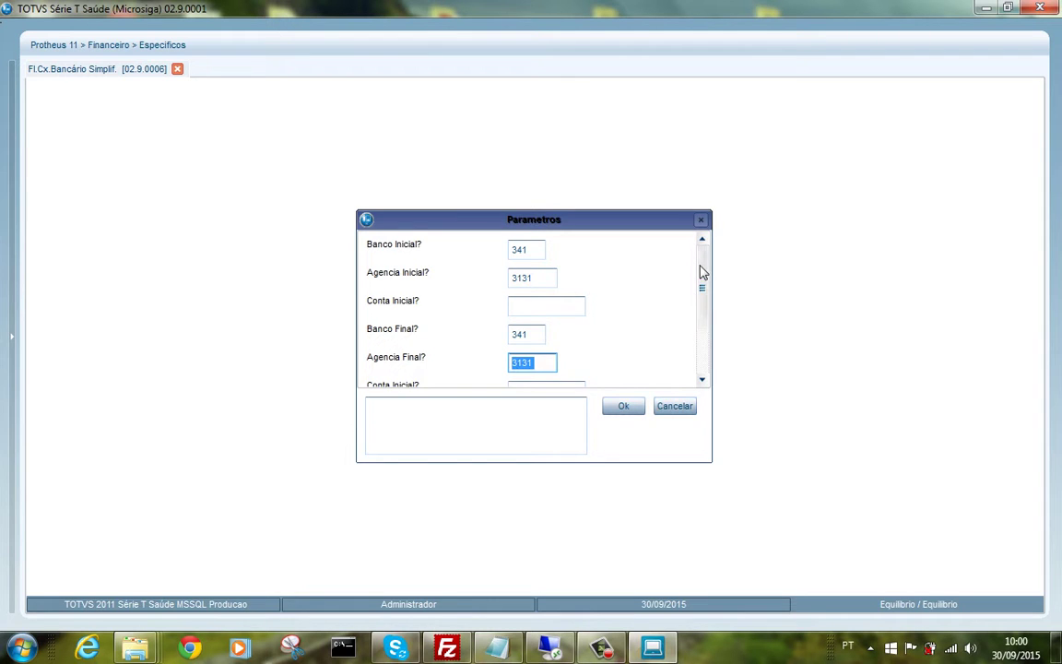
scroll(703, 282, down, 1)
drag(704, 281, 703, 315)
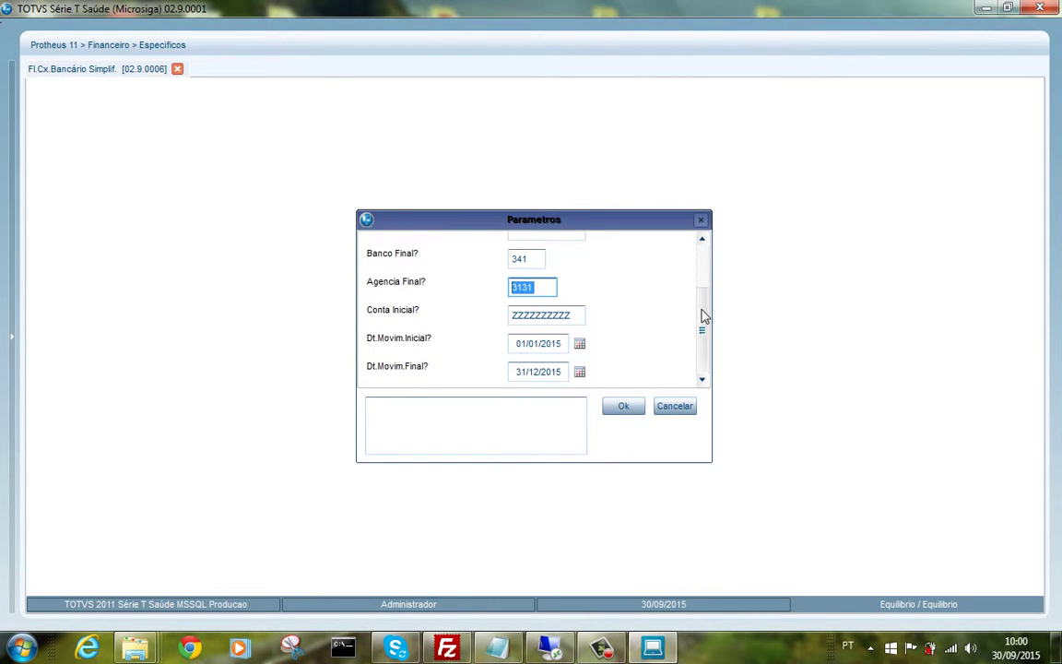
click(632, 410)
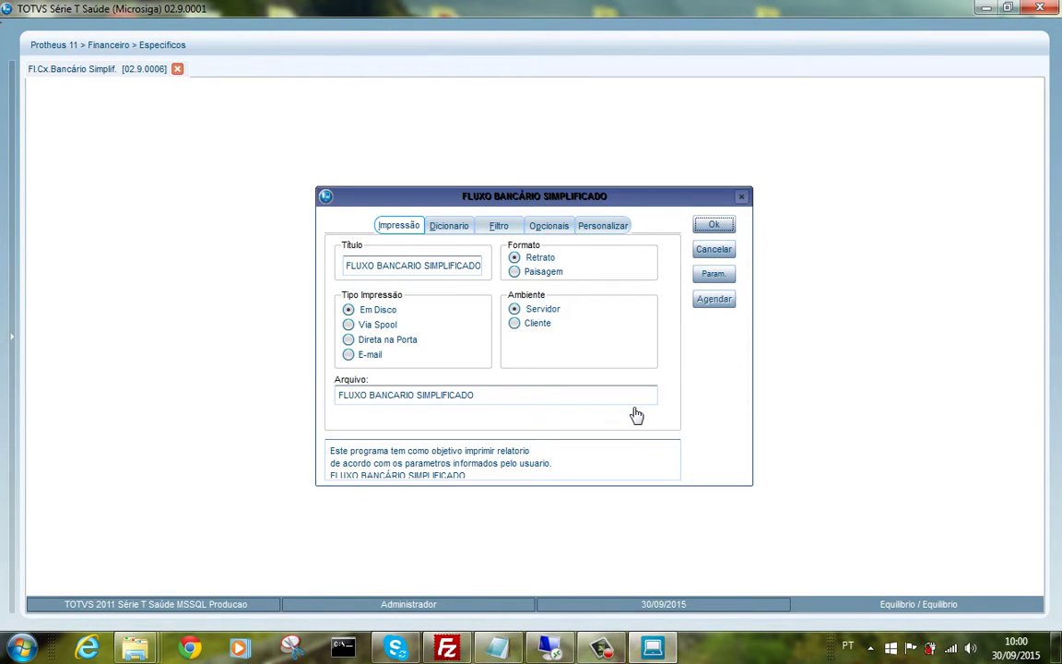
click(715, 225)
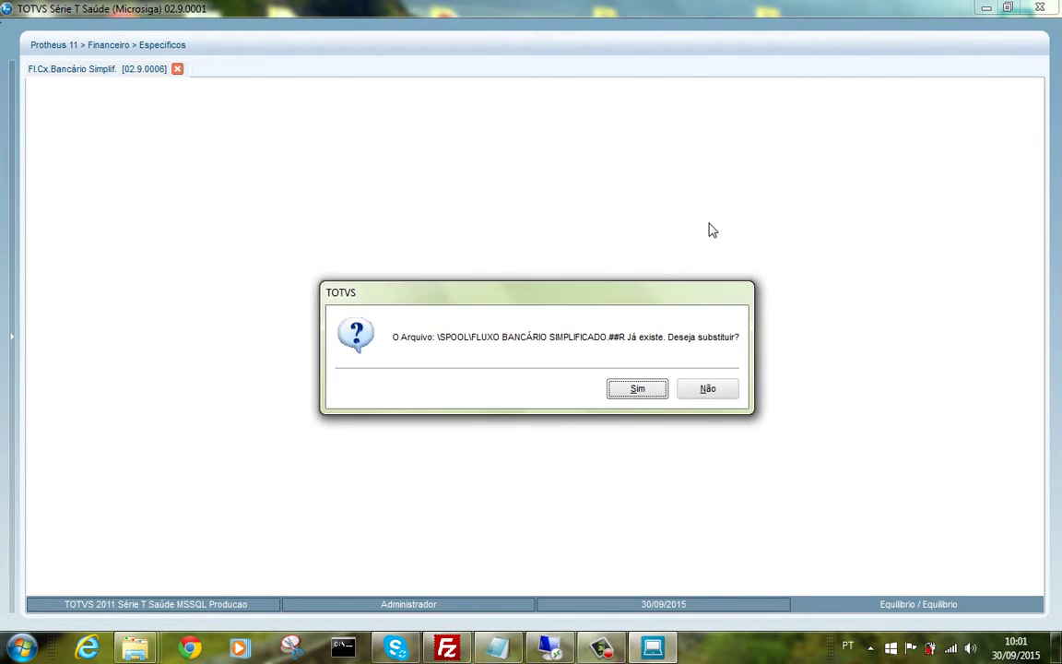
click(639, 389)
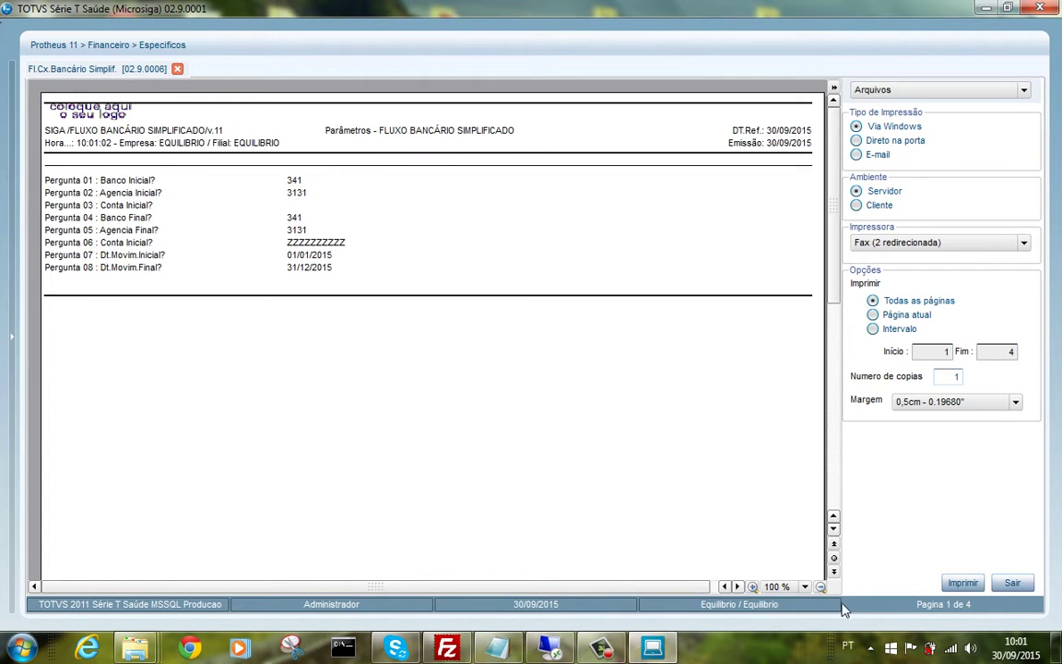
Print all pages of the bank cash-flow report via Windows from the Cliente environment and exit the preview.
click(833, 575)
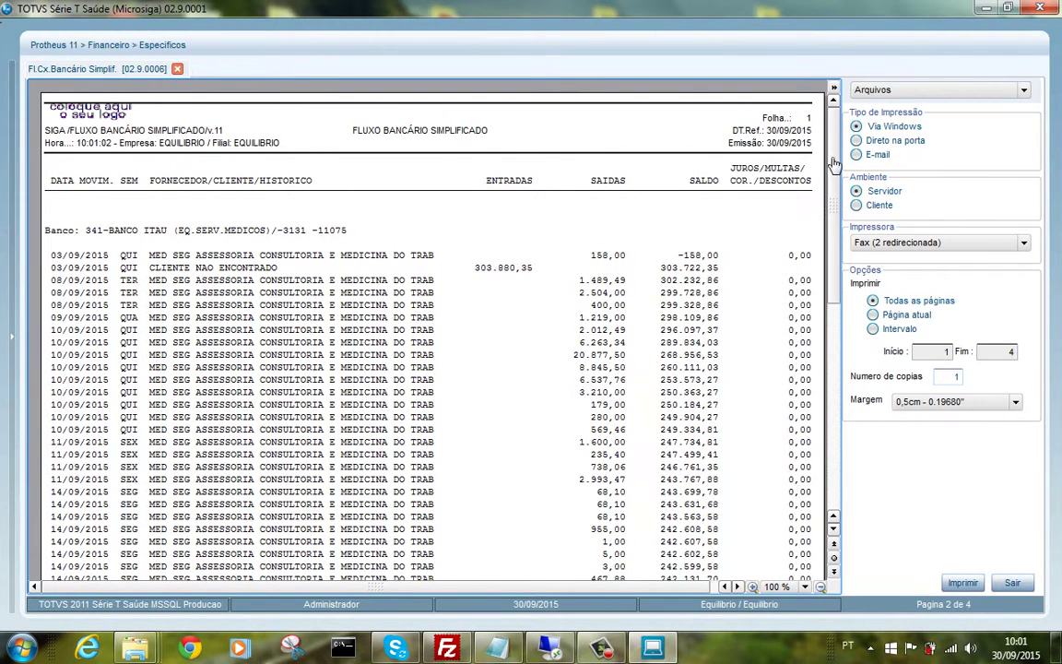
drag(834, 162, 823, 302)
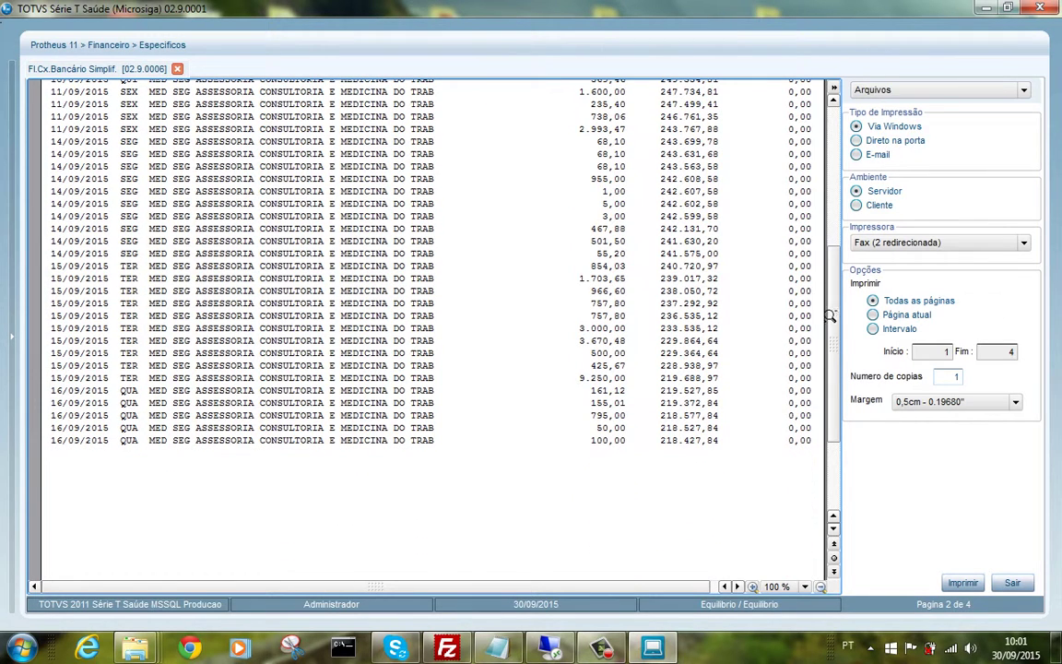
click(835, 573)
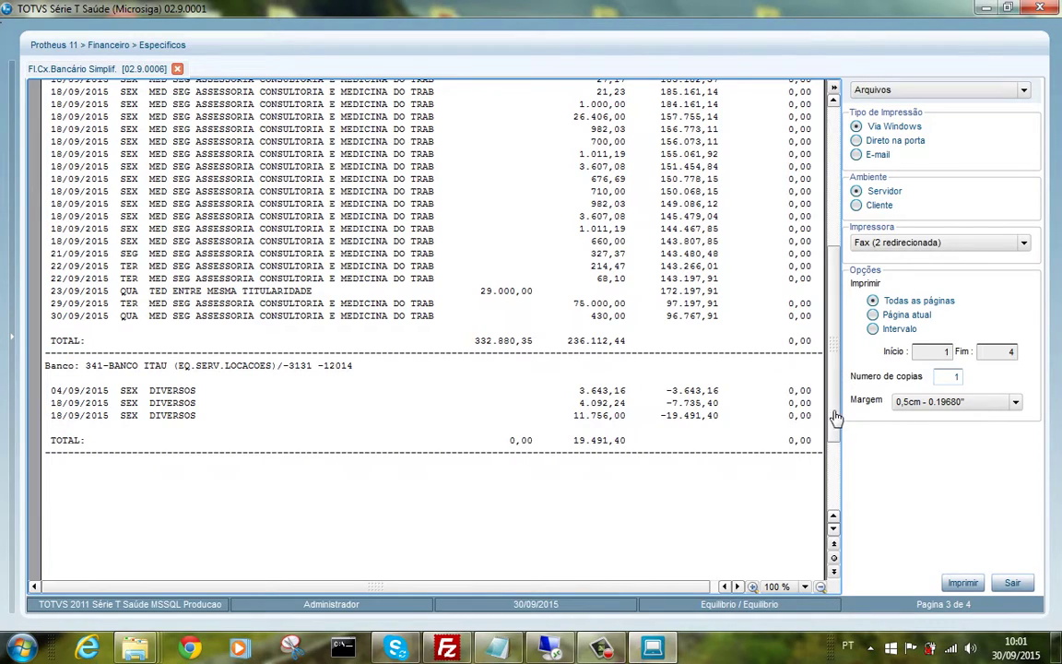
drag(834, 417, 834, 349)
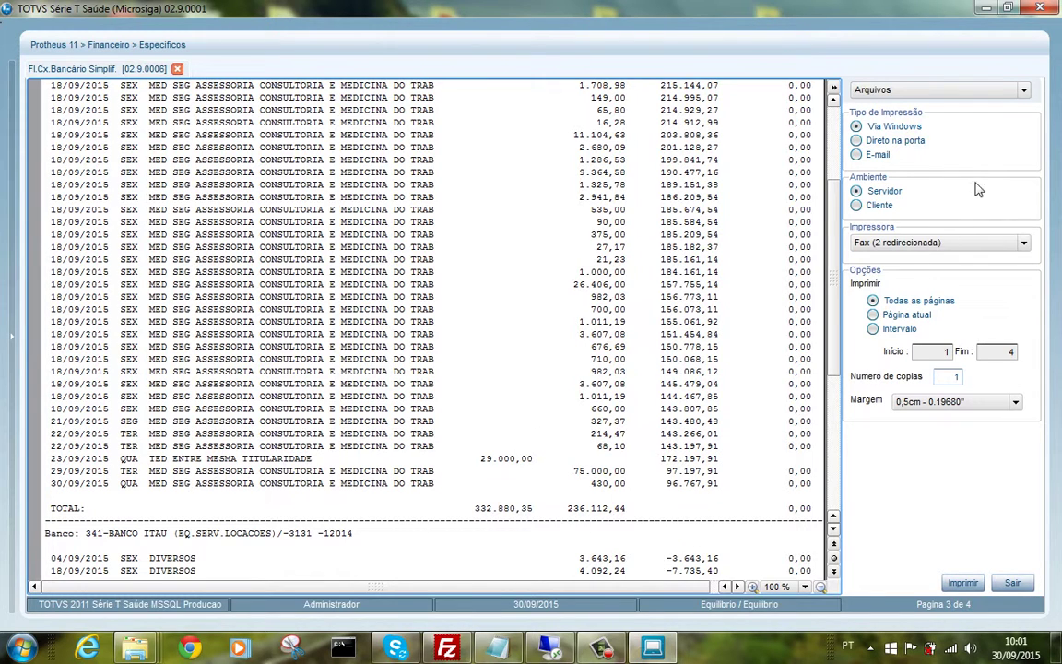
click(1023, 92)
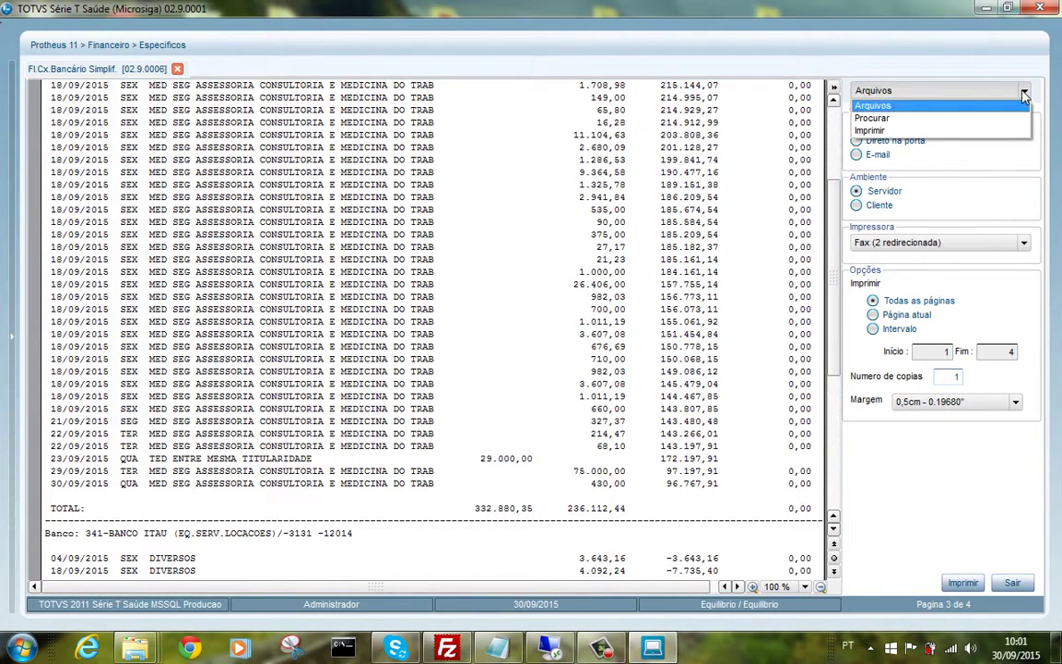
click(876, 130)
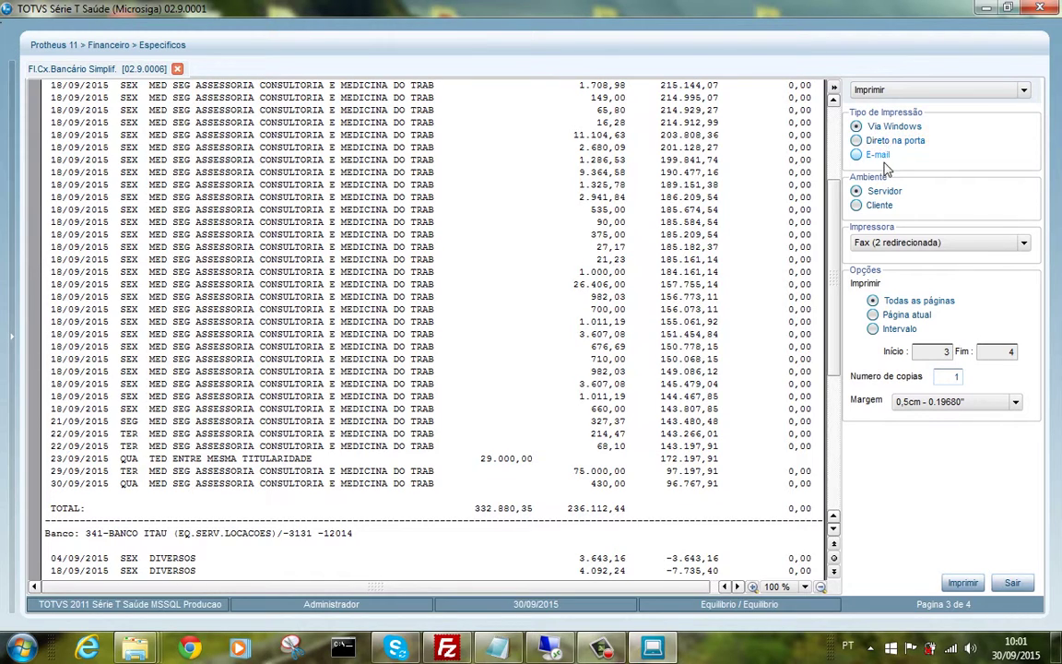
click(880, 207)
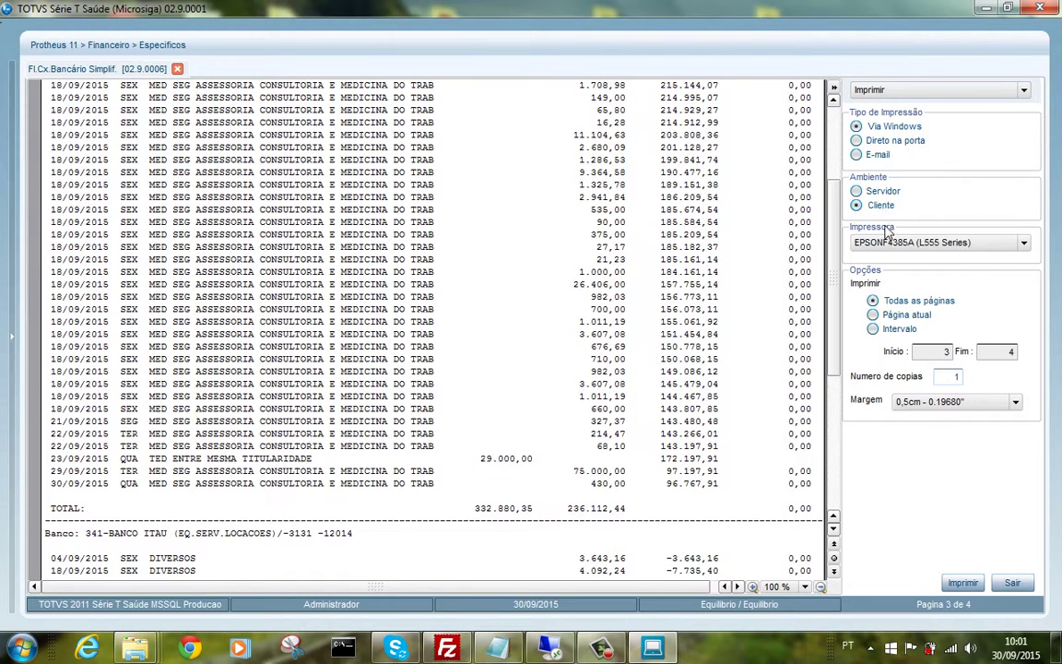
click(963, 583)
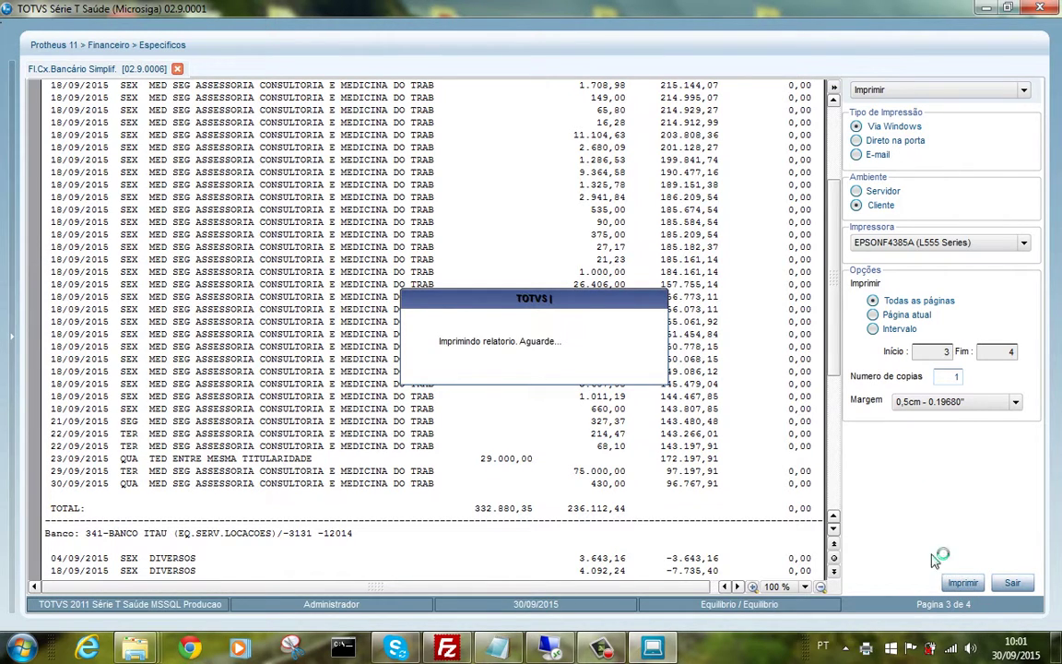
click(1011, 585)
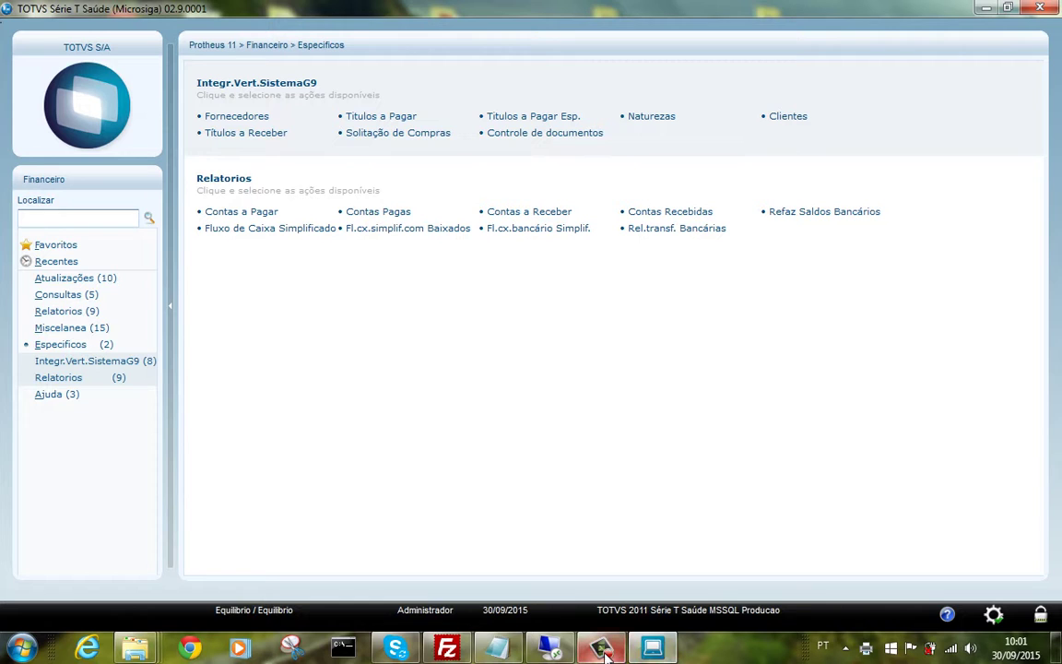
mouse_move(601, 651)
click(544, 580)
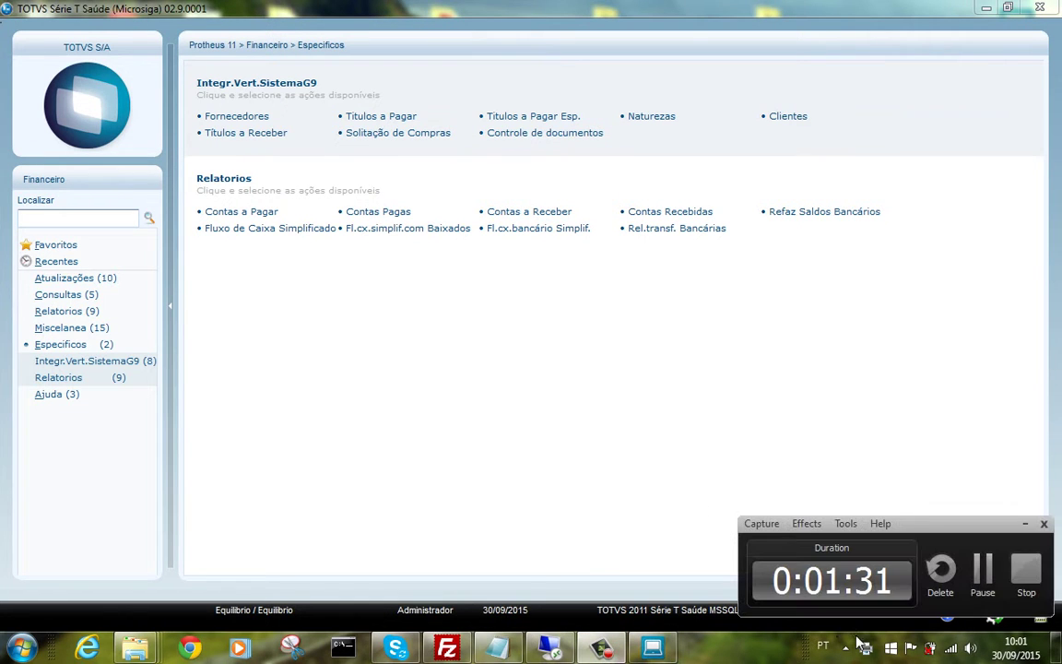
click(981, 572)
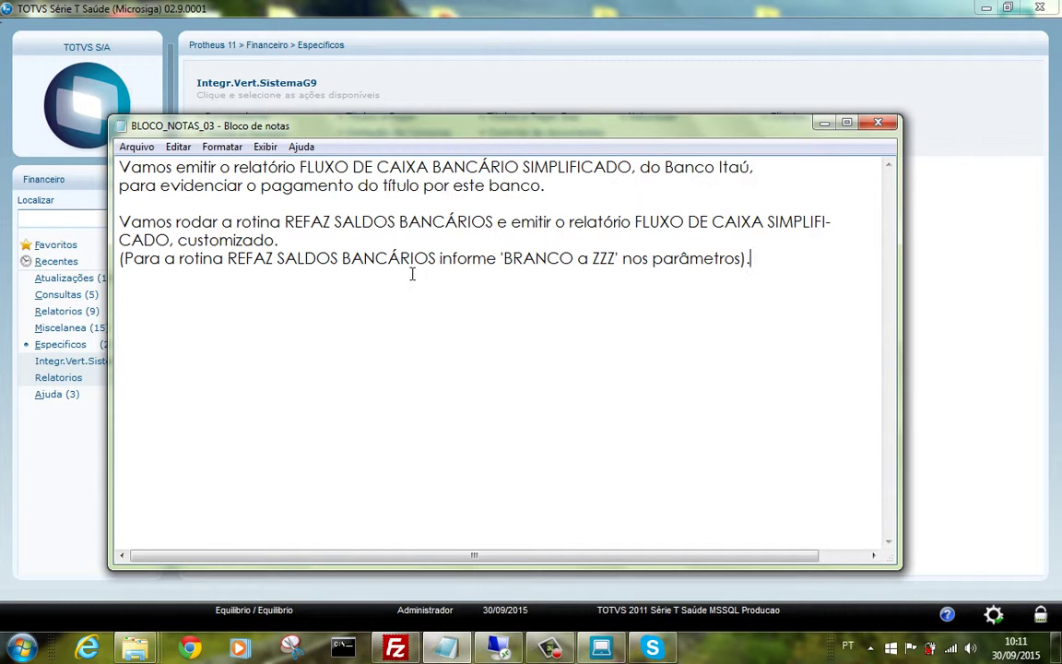
click(821, 123)
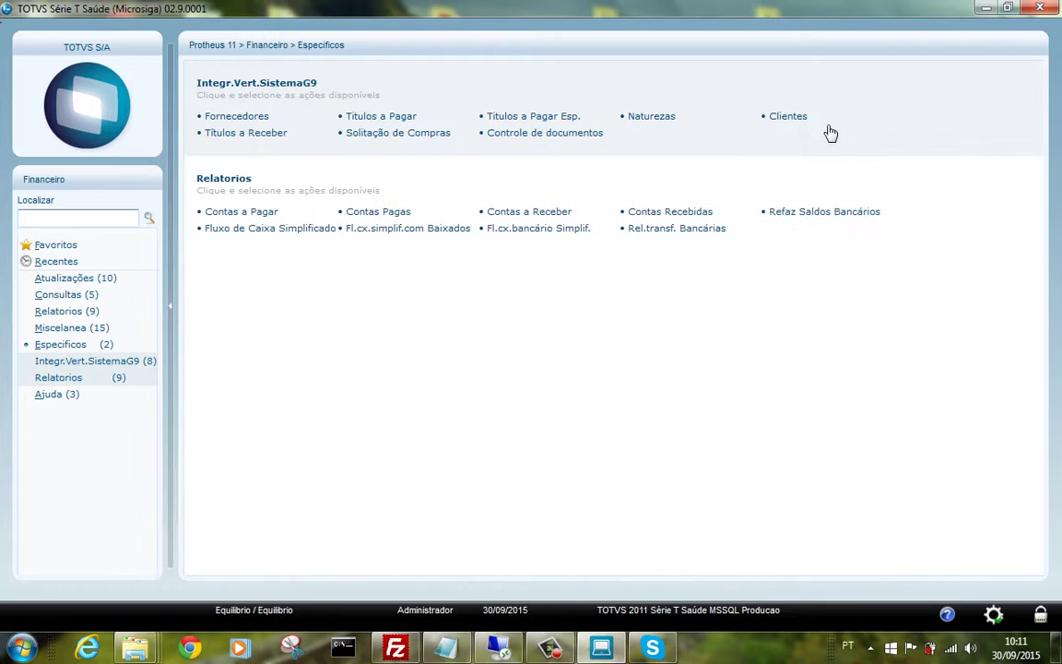
Open the Refaz Saldos Bancários routine among the Financeiro module's specific reports.
click(78, 278)
click(78, 280)
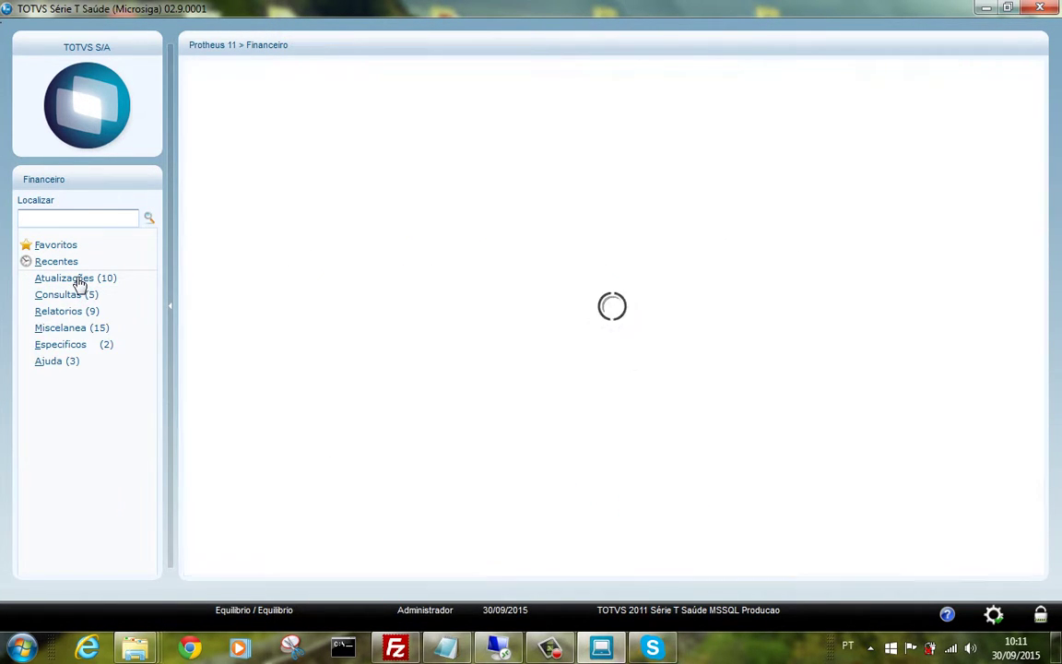
click(78, 346)
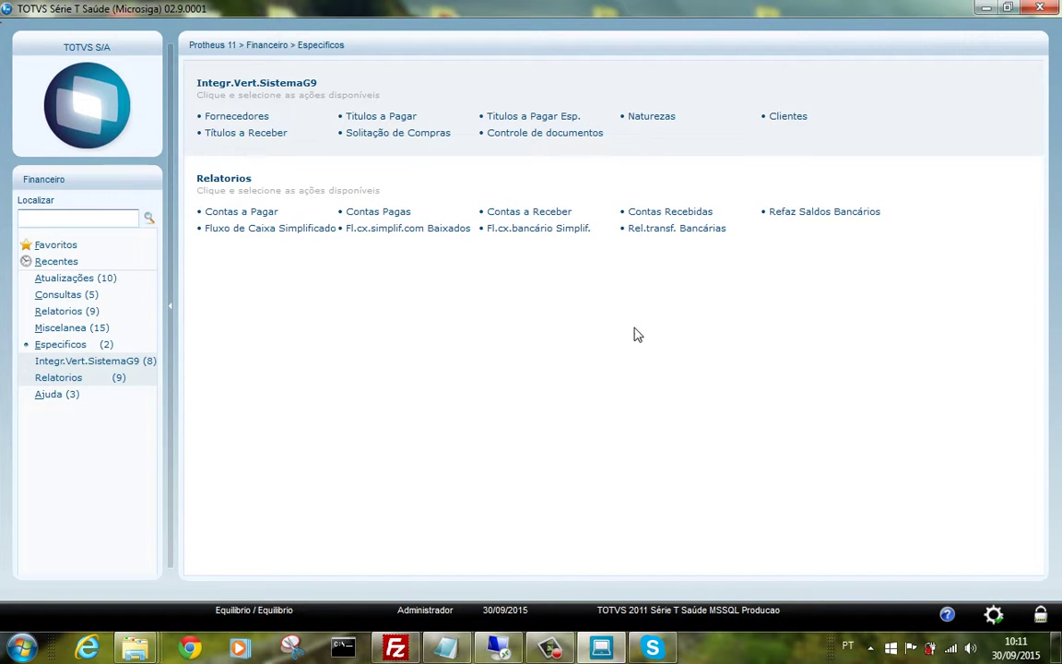
click(811, 216)
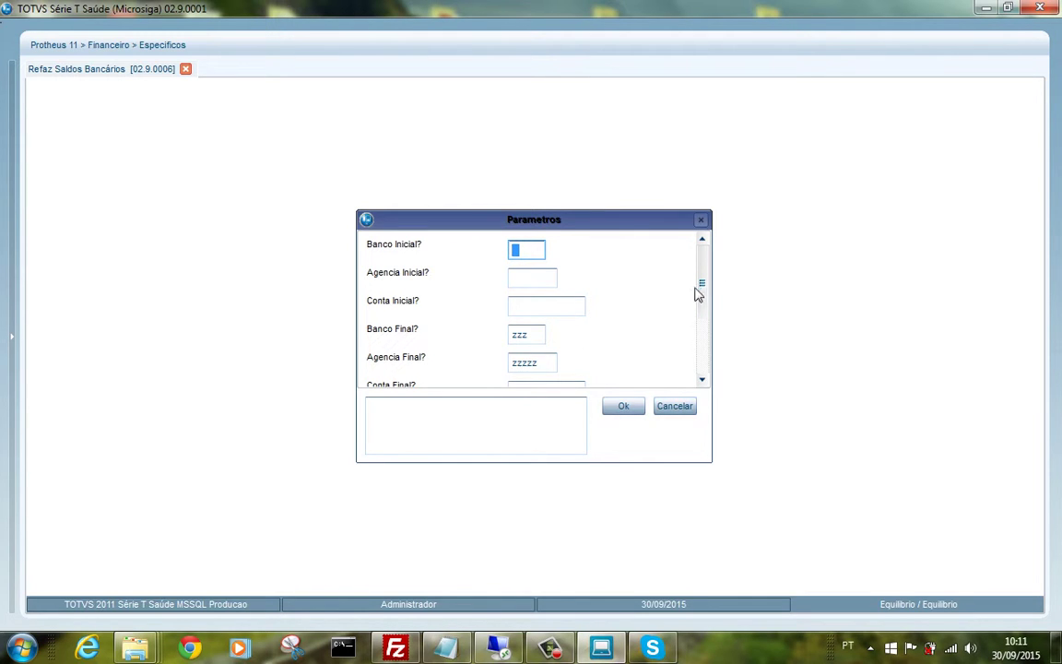
Set the balance rebuild's movement period from 01/01/2010 to 31/12/2049 and accept the parameters.
drag(704, 280, 704, 311)
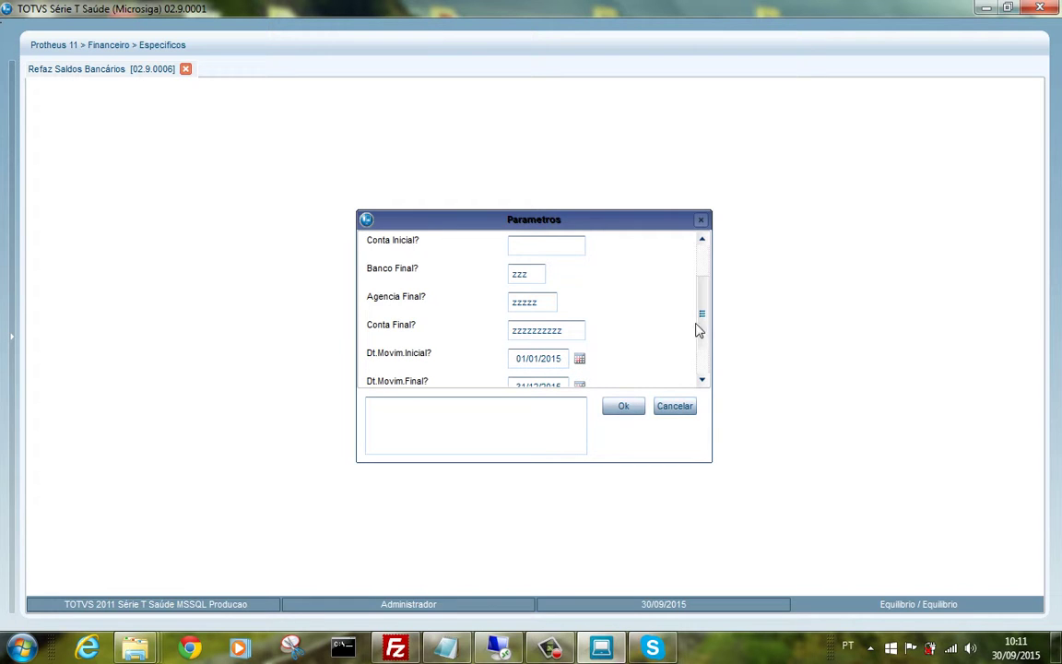
drag(704, 315, 656, 358)
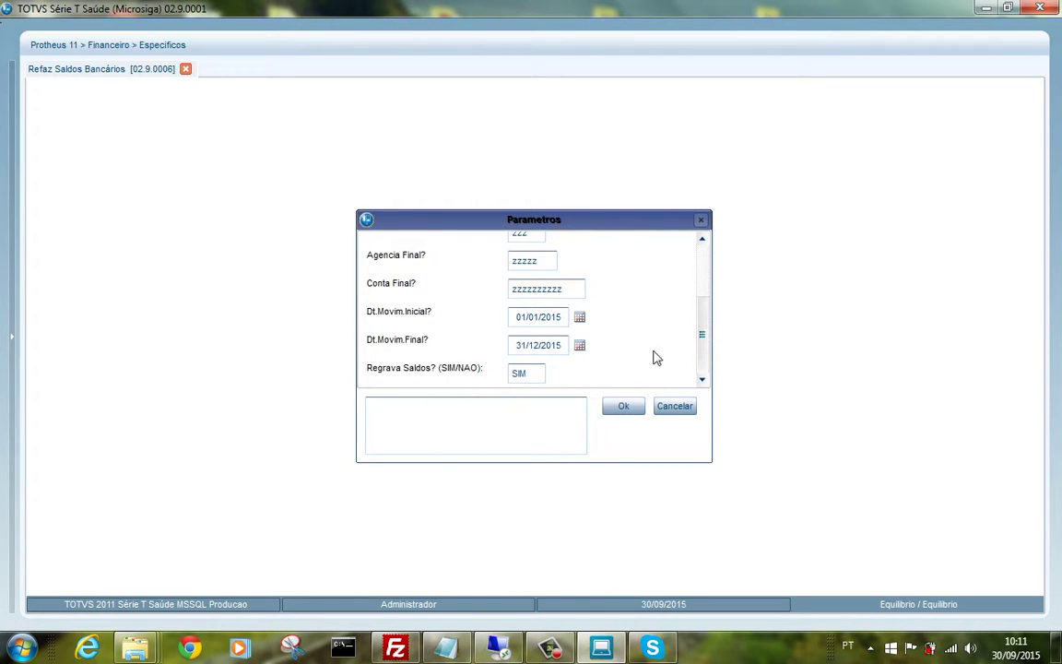
click(559, 315)
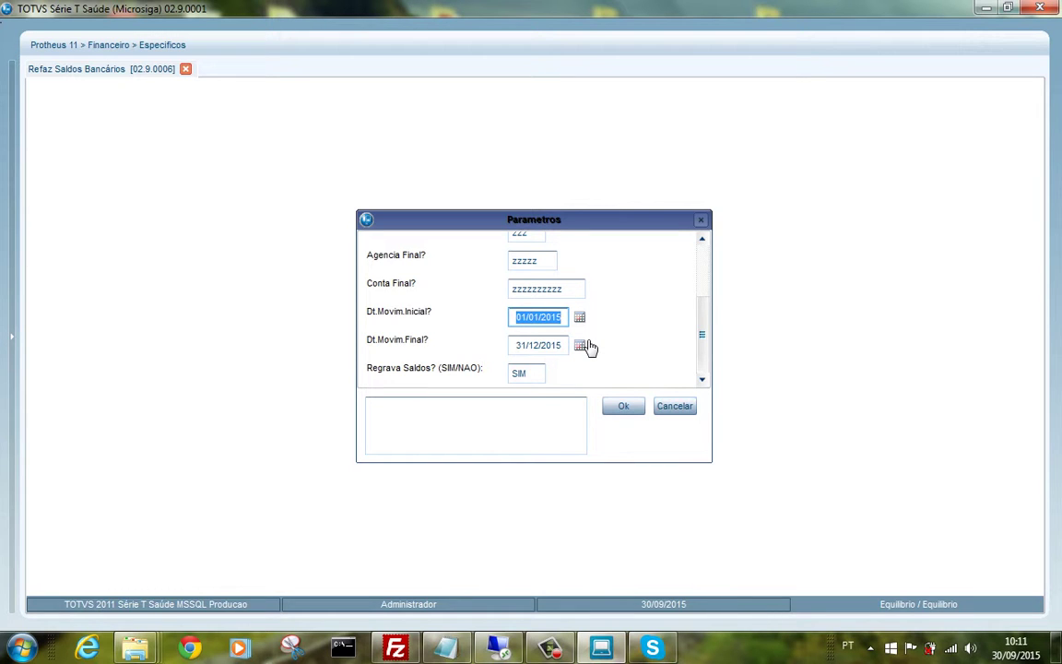
text(01/01/2010)
key(Tab)
text(31/12/)
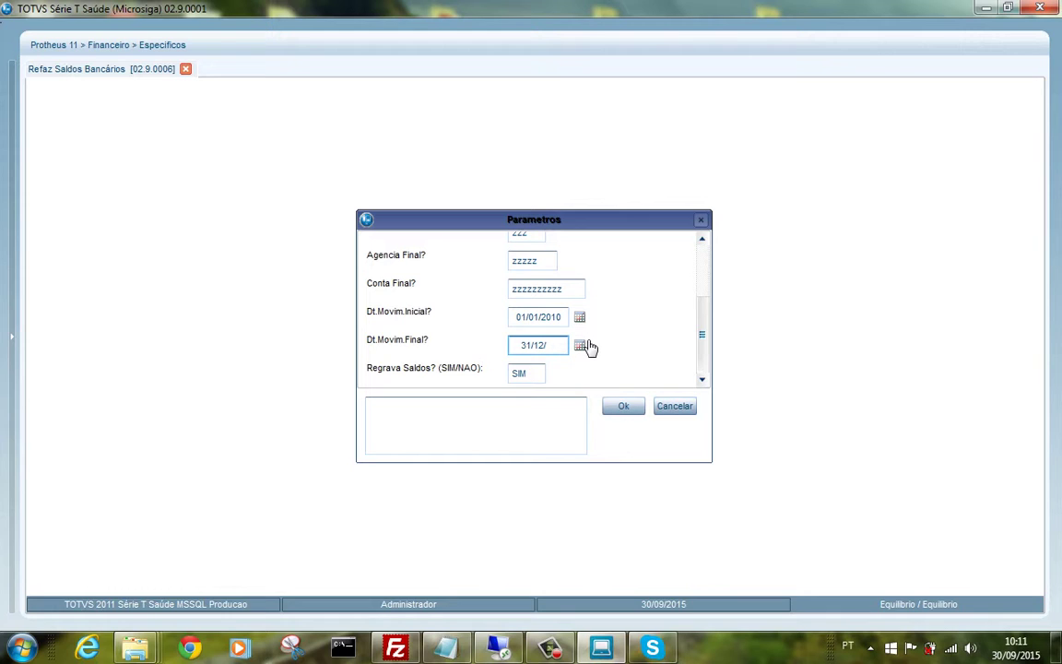
text(2049)
key(Tab)
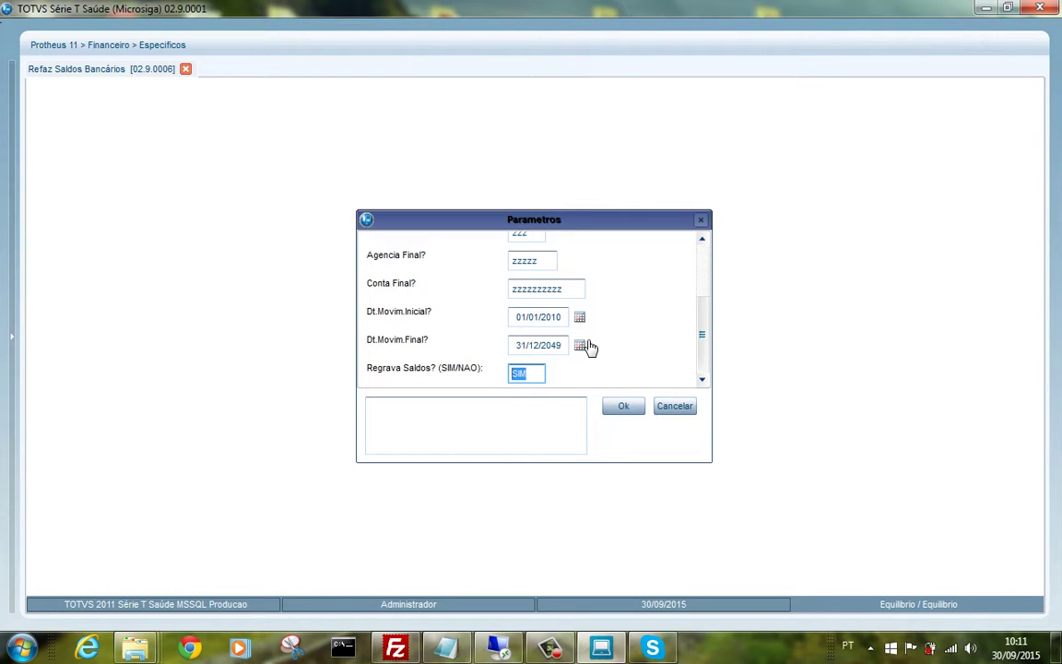
drag(703, 338, 702, 356)
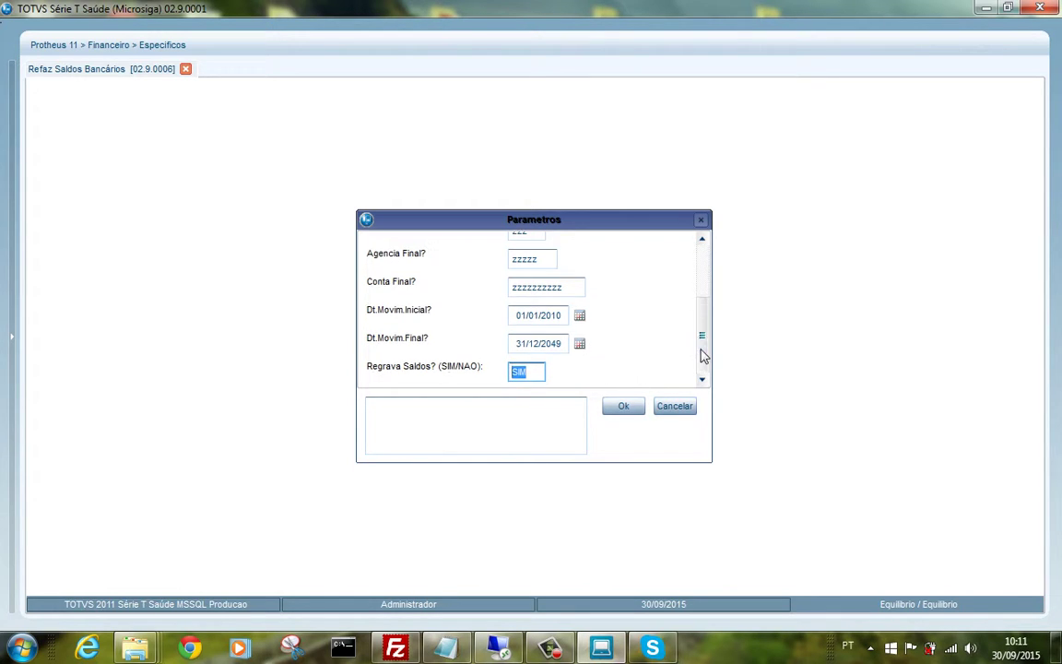
click(614, 408)
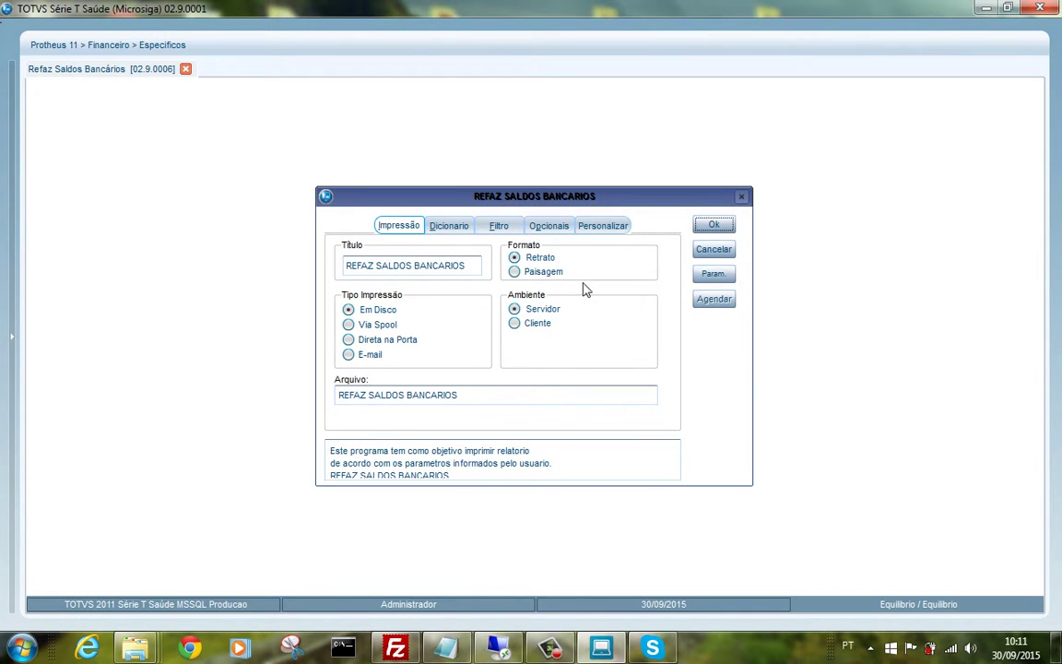
Run the bank balance rebuild to disk, replacing the existing spool file, and exit its report preview.
click(715, 227)
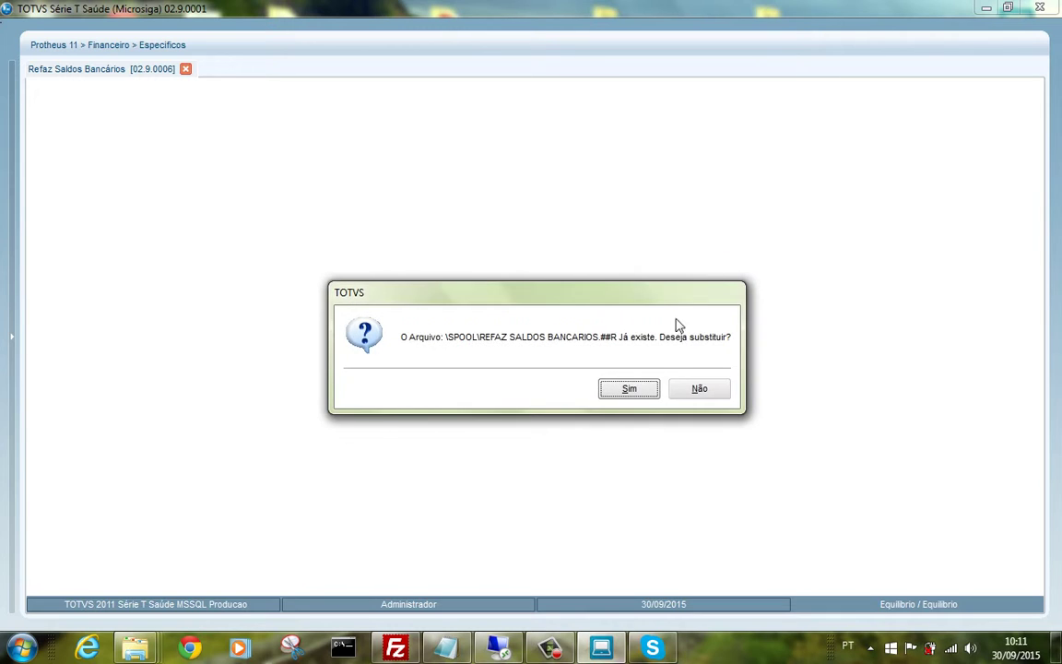
click(630, 391)
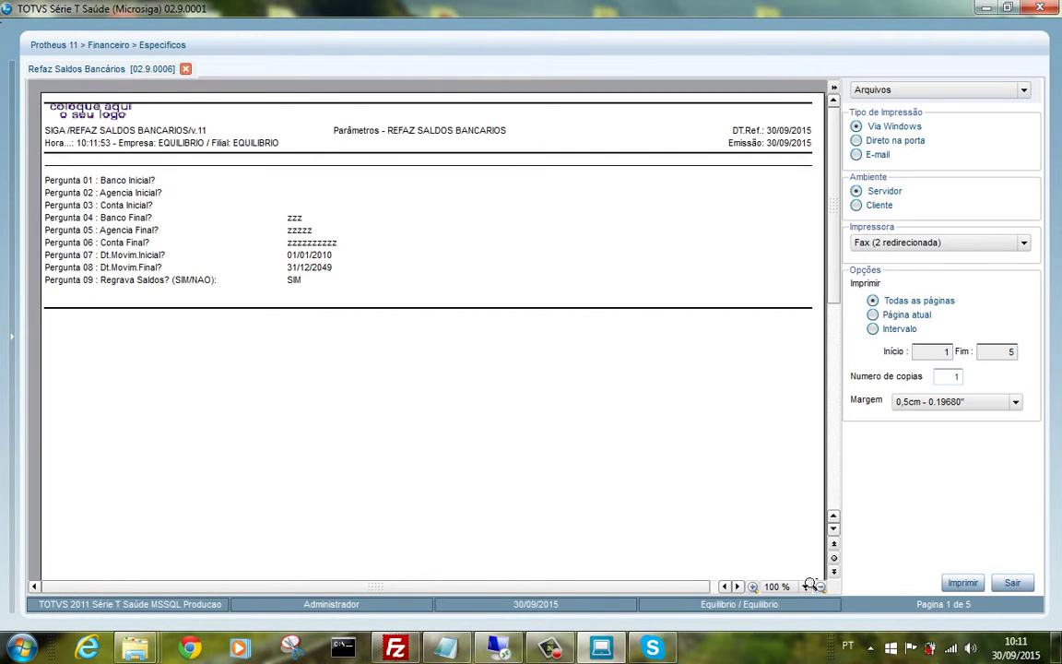
click(834, 572)
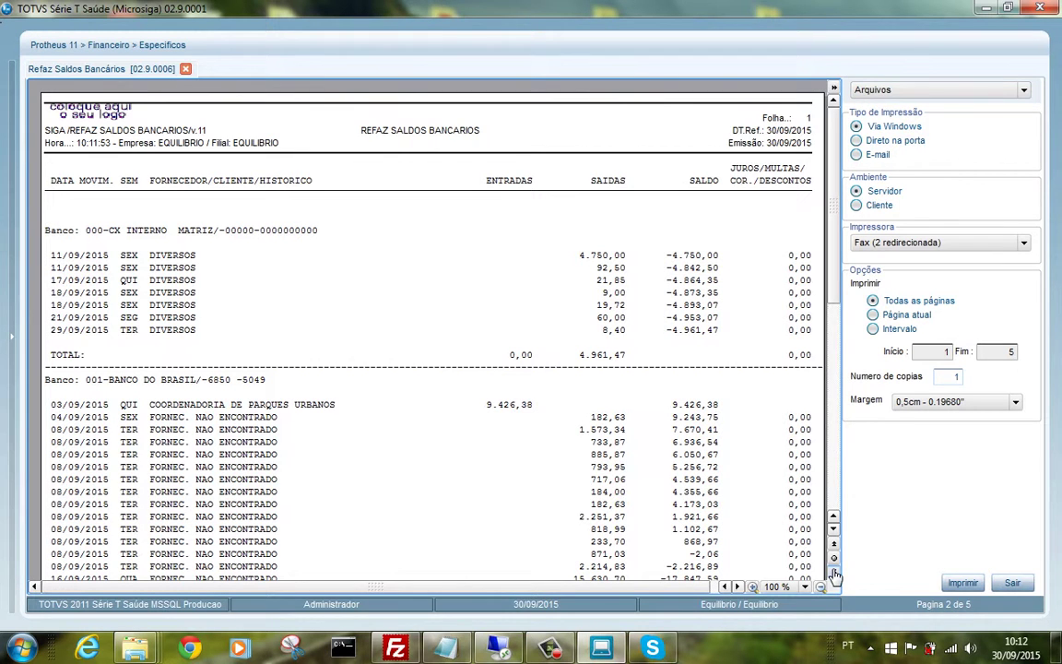
click(1012, 583)
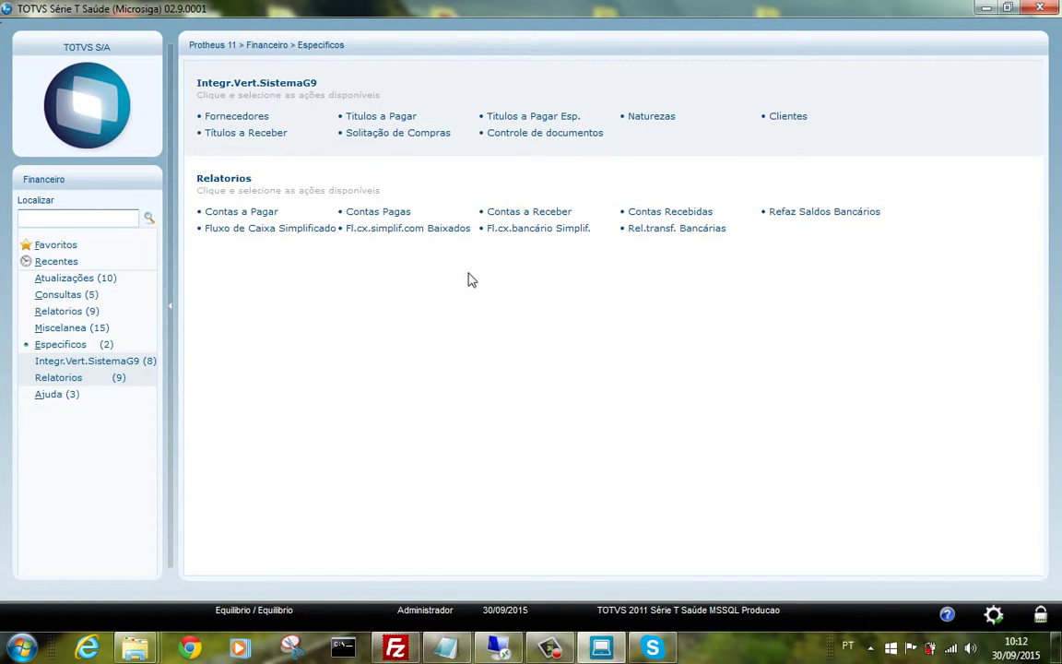
Open Fluxo de Caixa Simplificado for report issuing and accept due dates 01/01/2015 to 31/12/2015 with bank balances considered (SIM).
click(294, 236)
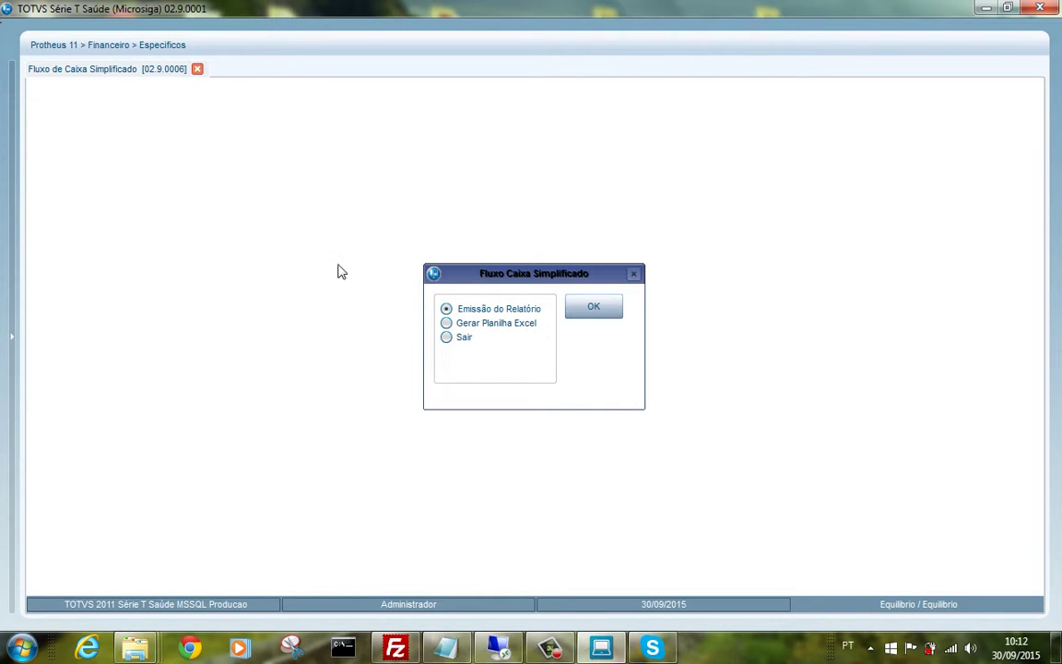
click(605, 309)
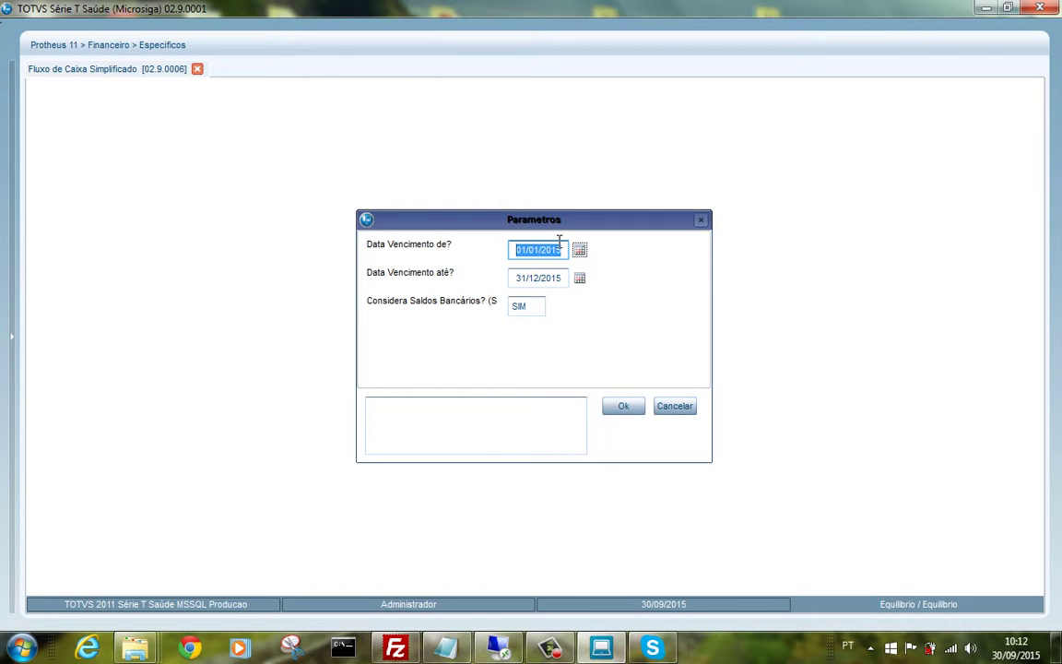
click(624, 408)
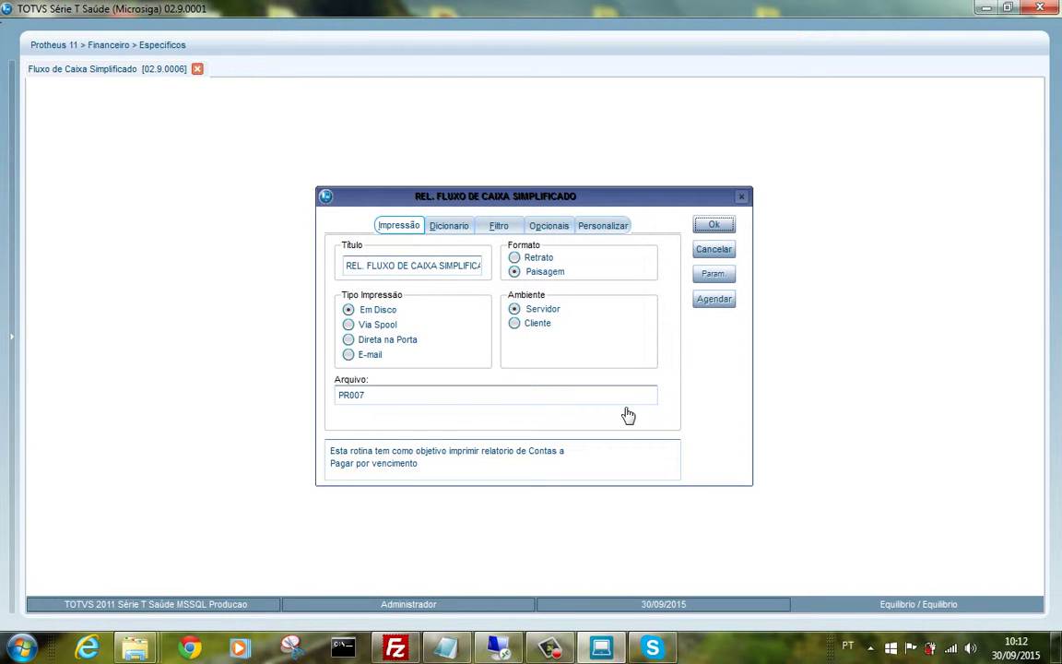
Generate the simplified cash-flow report to disk in Retrato format, replacing spool file PR007 and acknowledging the alerts.
click(538, 257)
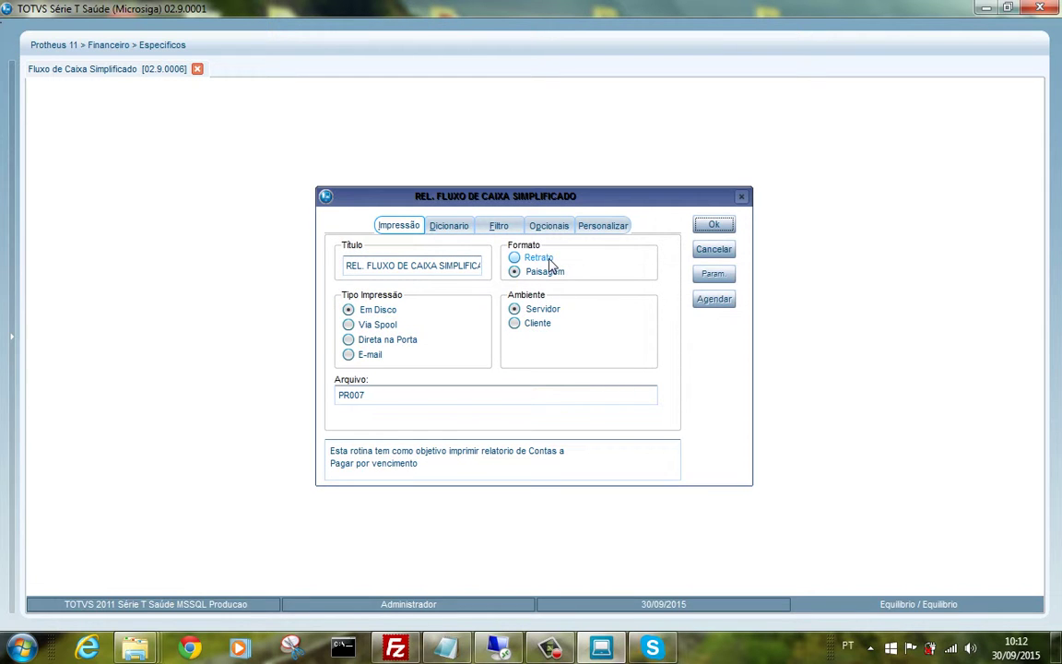
click(707, 228)
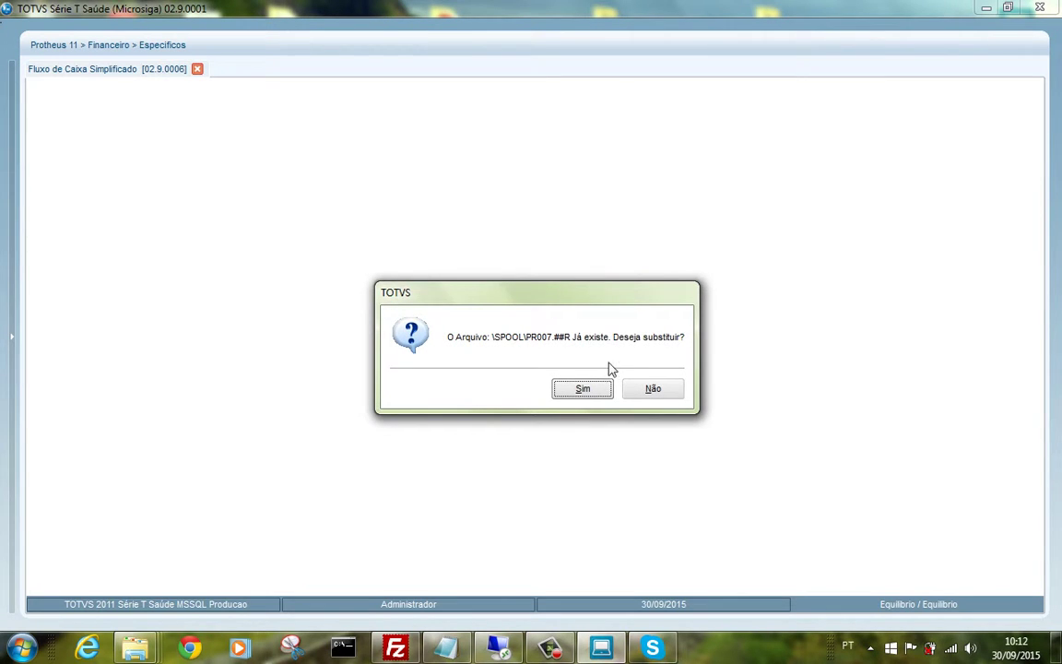
click(607, 392)
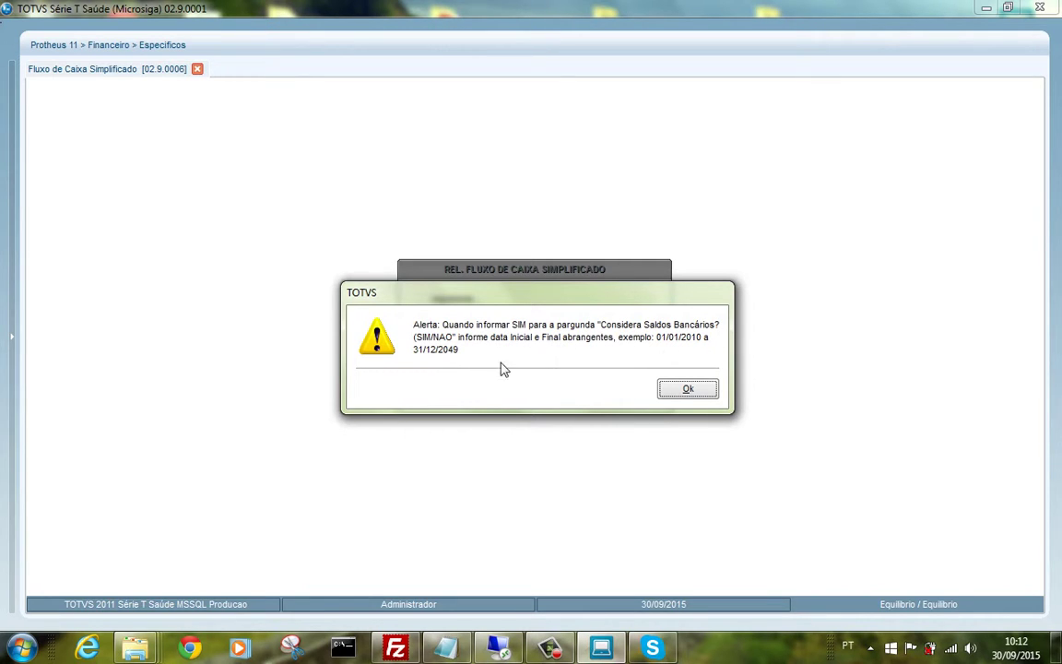
click(687, 391)
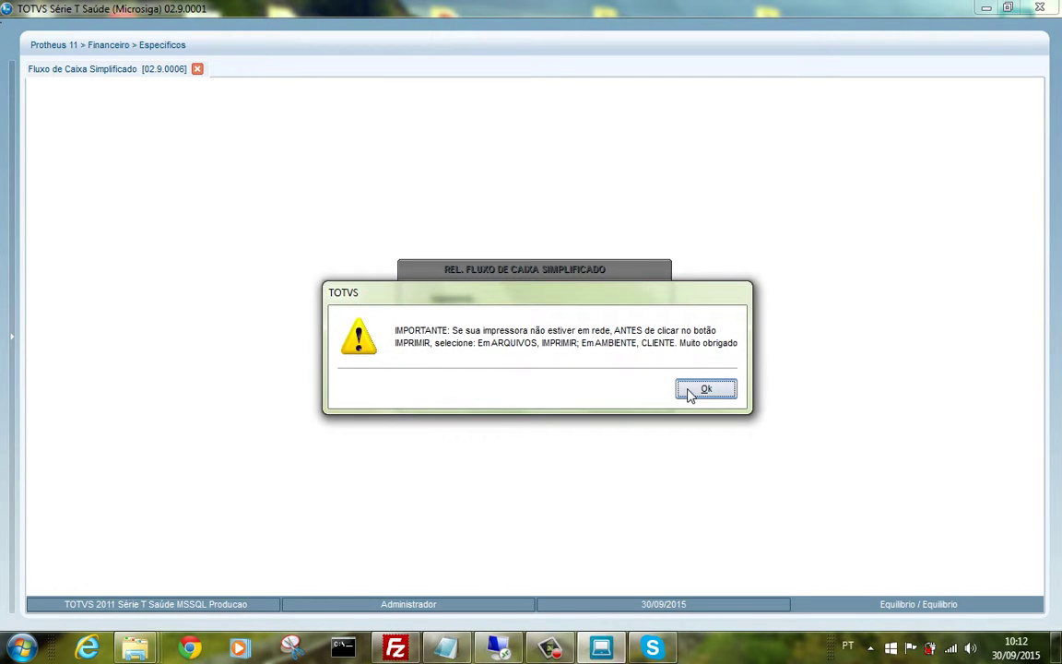
click(688, 392)
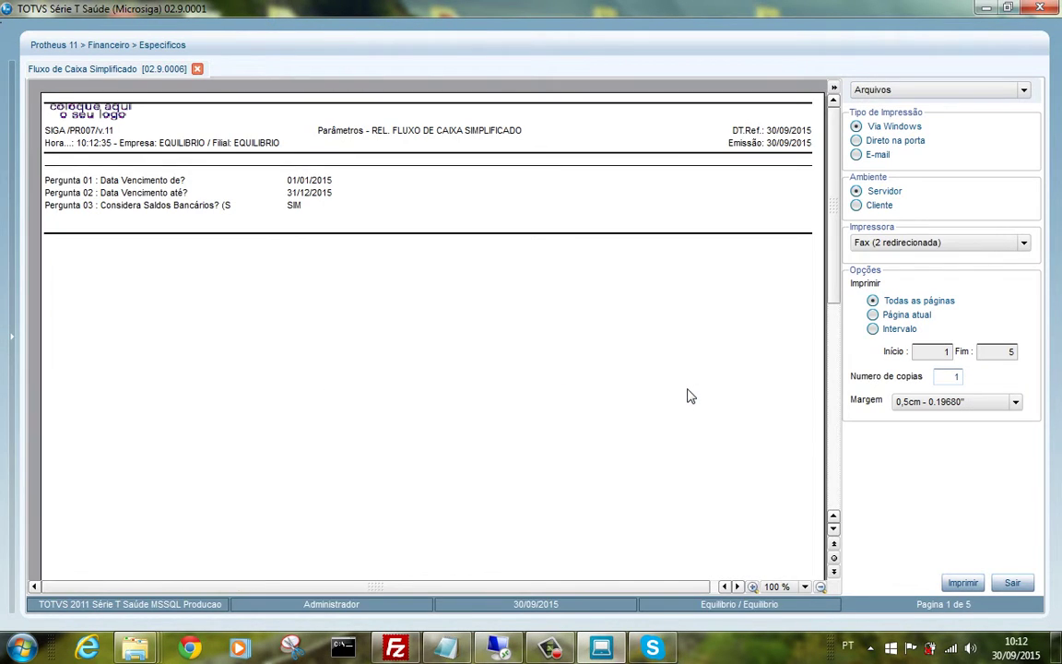
Review the simplified cash-flow report page by page, from the parameters page through the entries to the final totals.
click(835, 572)
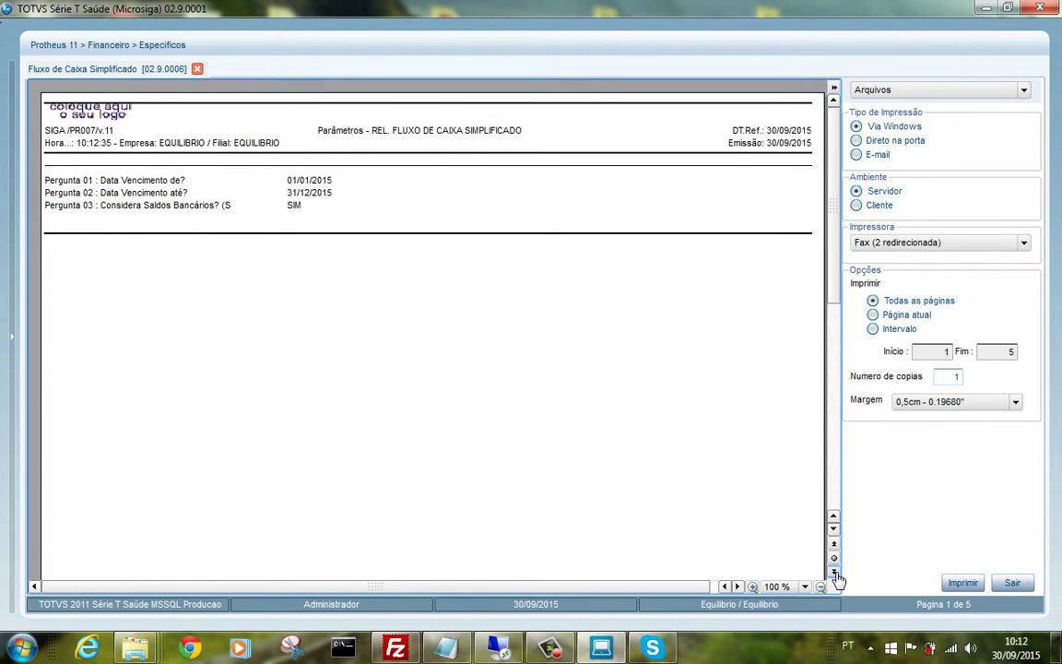
click(834, 575)
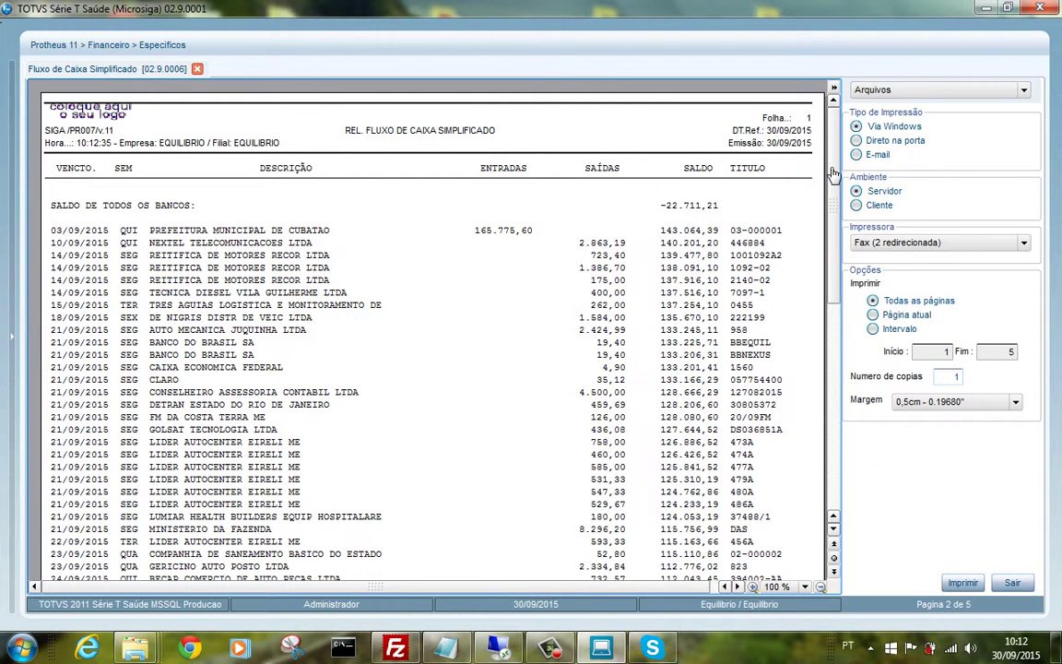
drag(834, 173, 843, 406)
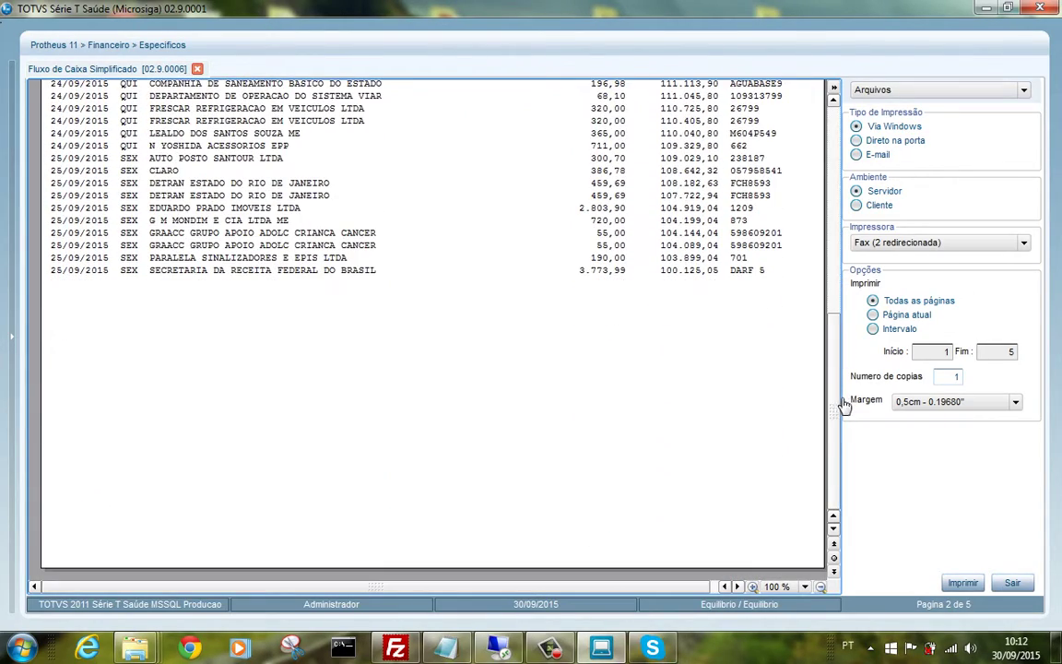
click(833, 573)
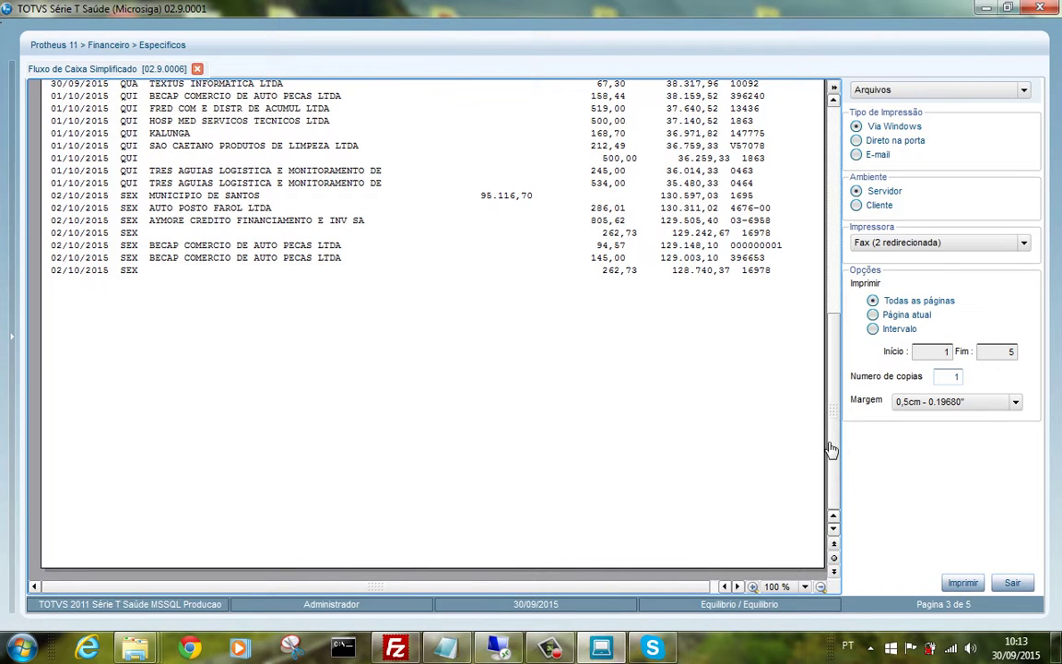
drag(831, 449, 834, 339)
drag(835, 346, 835, 575)
click(834, 572)
scroll(832, 309, up, 7)
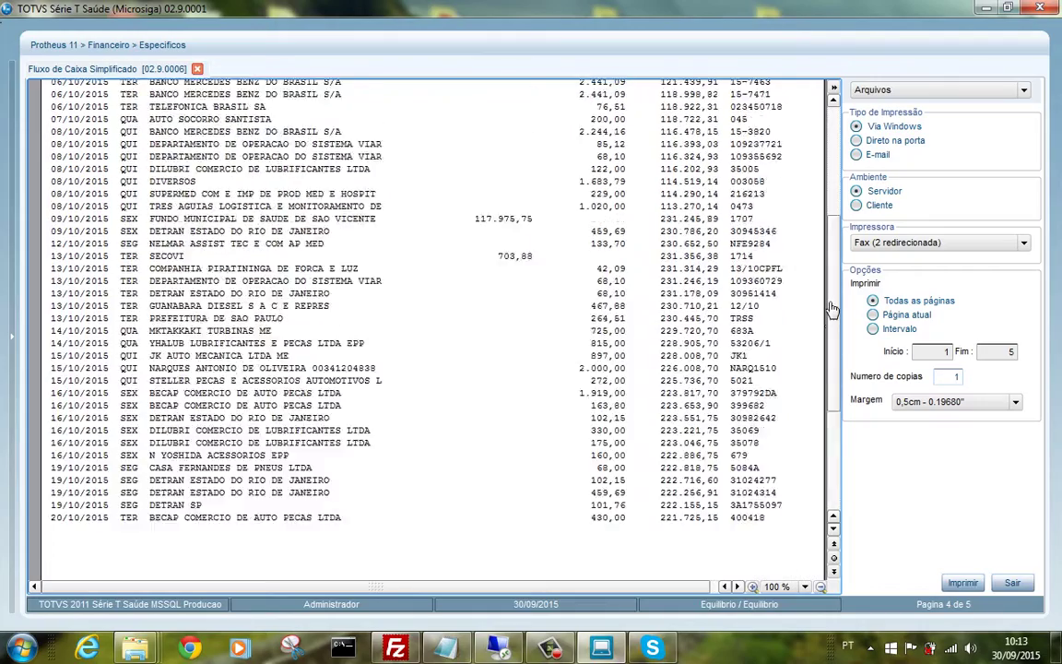
scroll(833, 309, up, 7)
scroll(832, 396, down, 10)
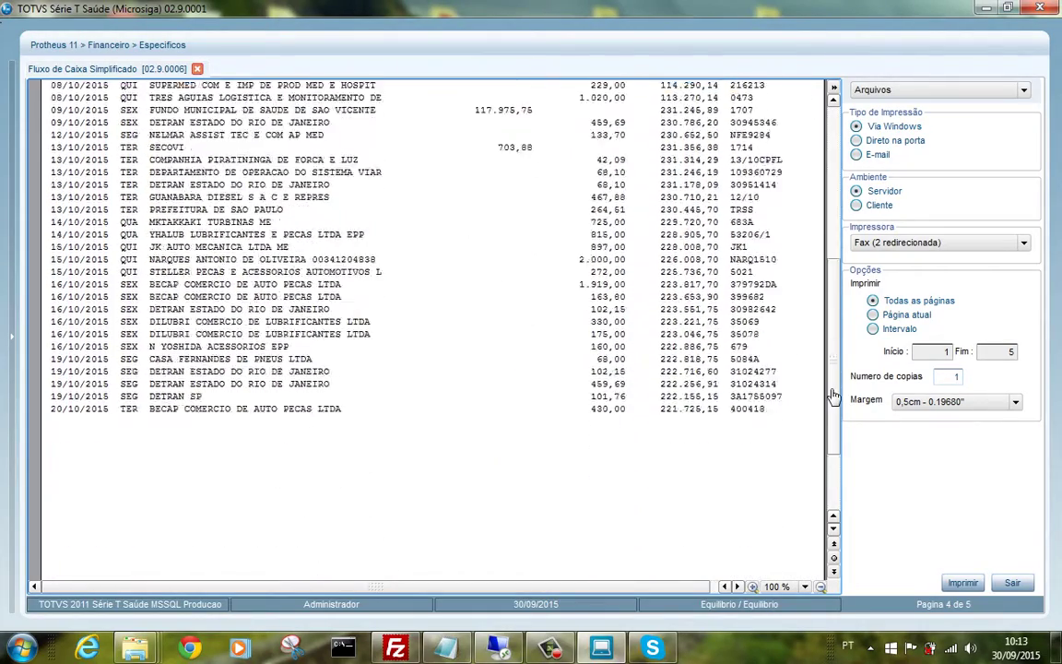
scroll(832, 396, down, 5)
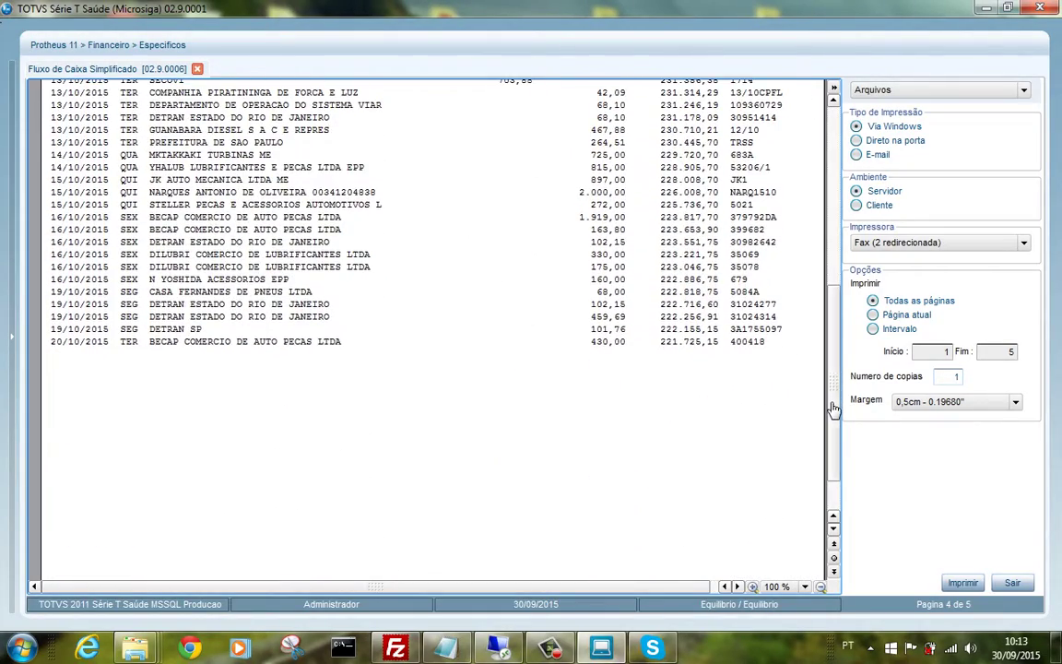
click(835, 574)
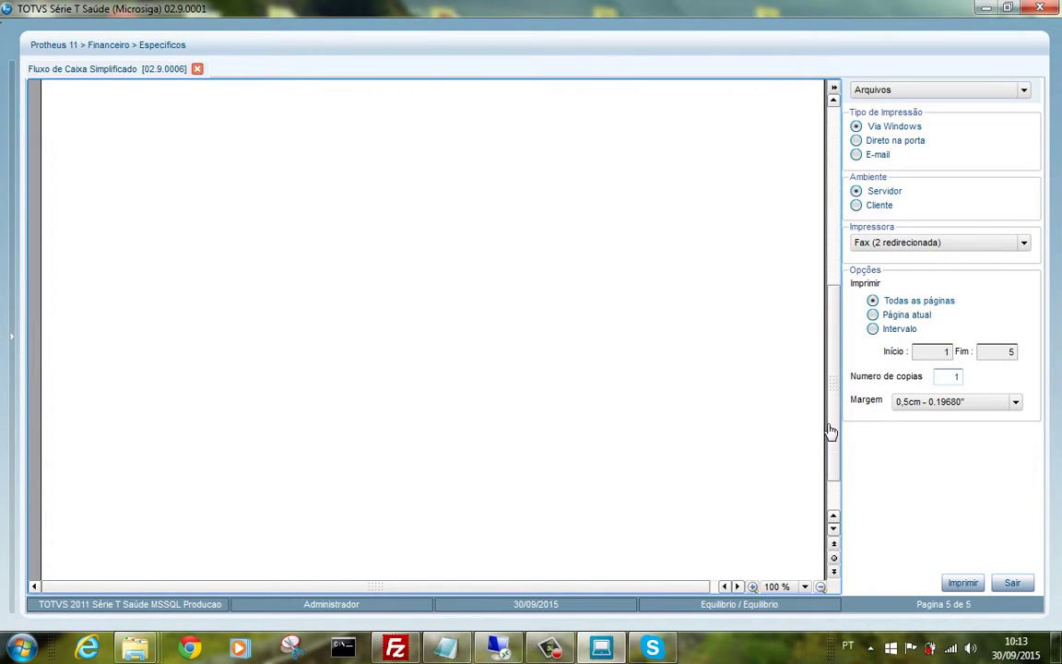
drag(832, 333, 839, 303)
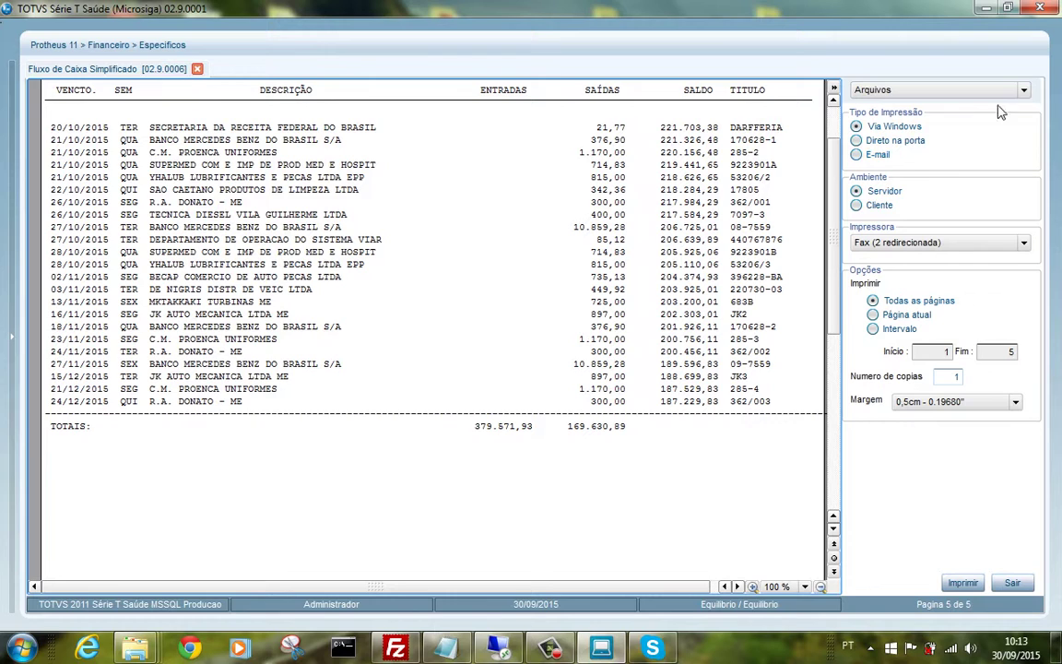
Print all pages of the simplified cash-flow report via Windows from the Cliente environment and exit the routine.
click(1023, 90)
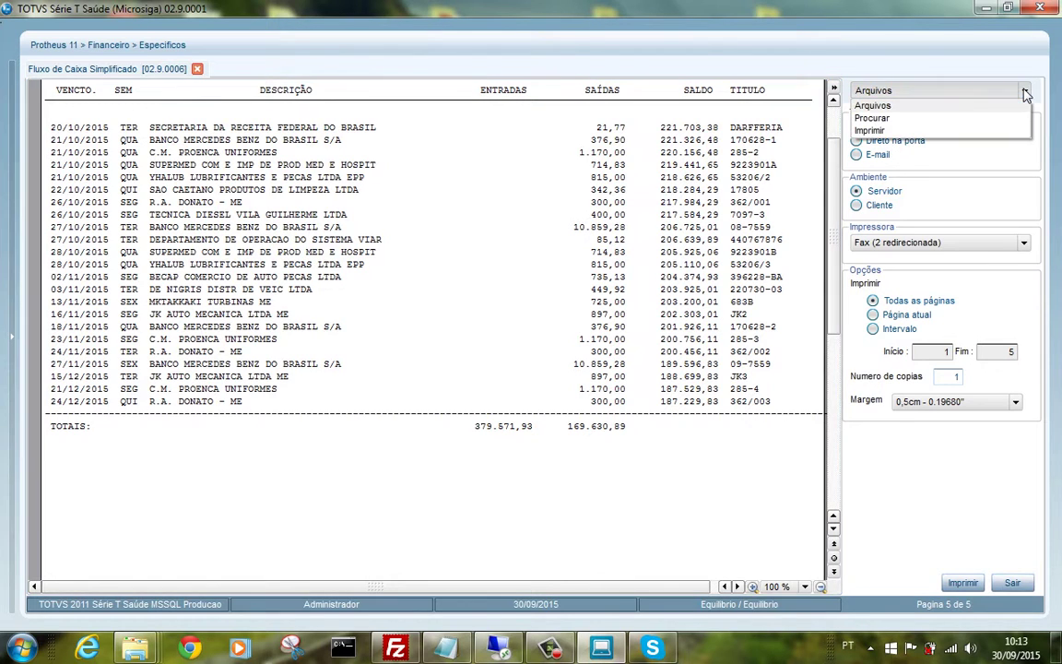
click(876, 130)
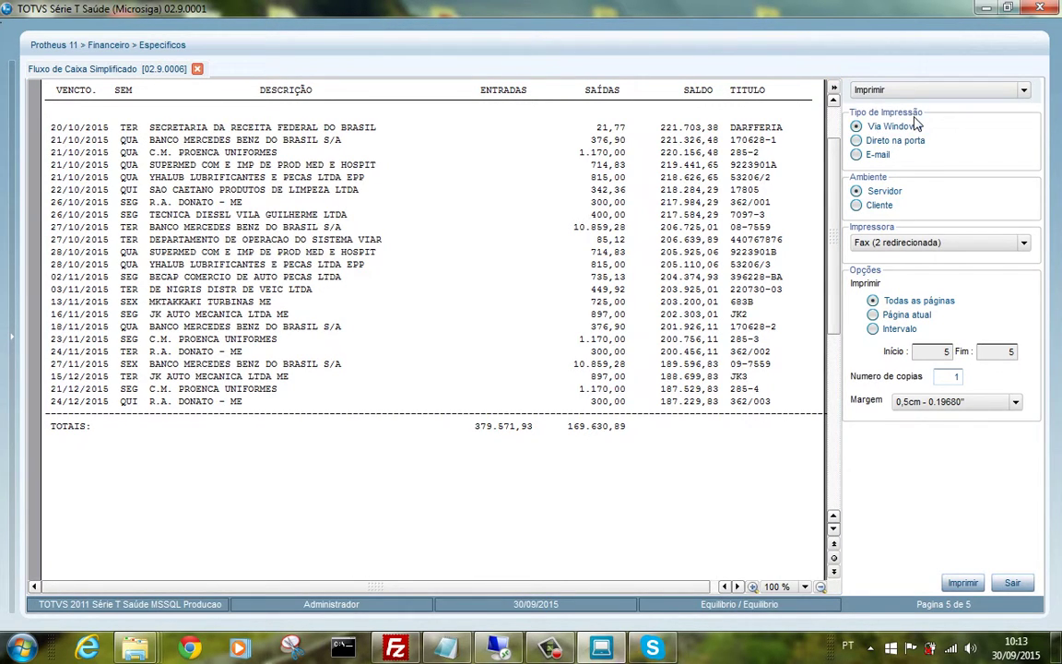
click(890, 209)
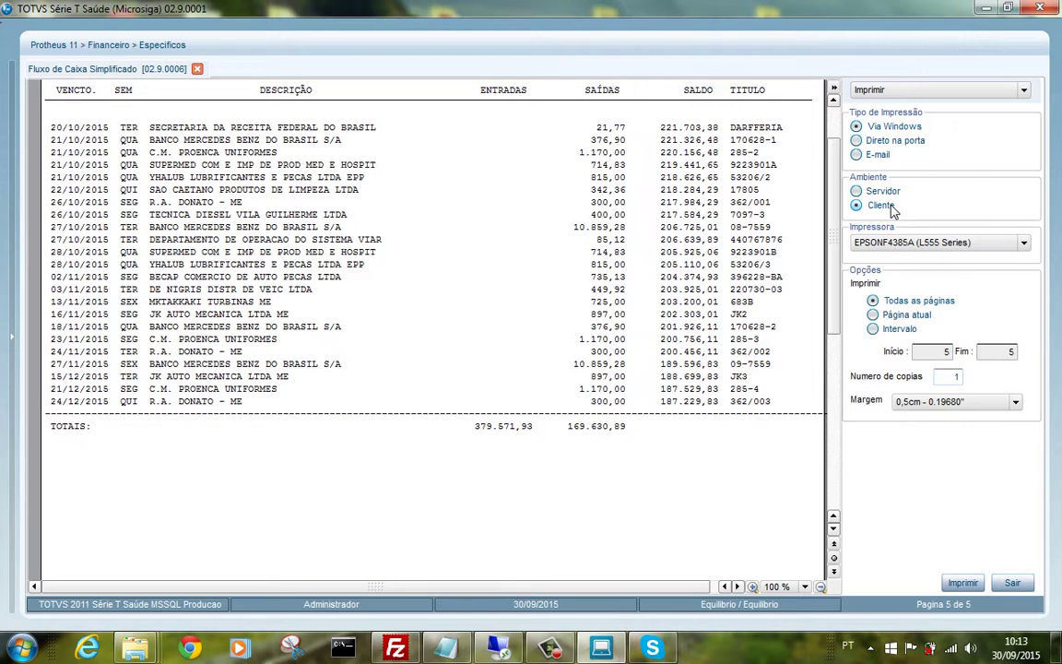
click(962, 584)
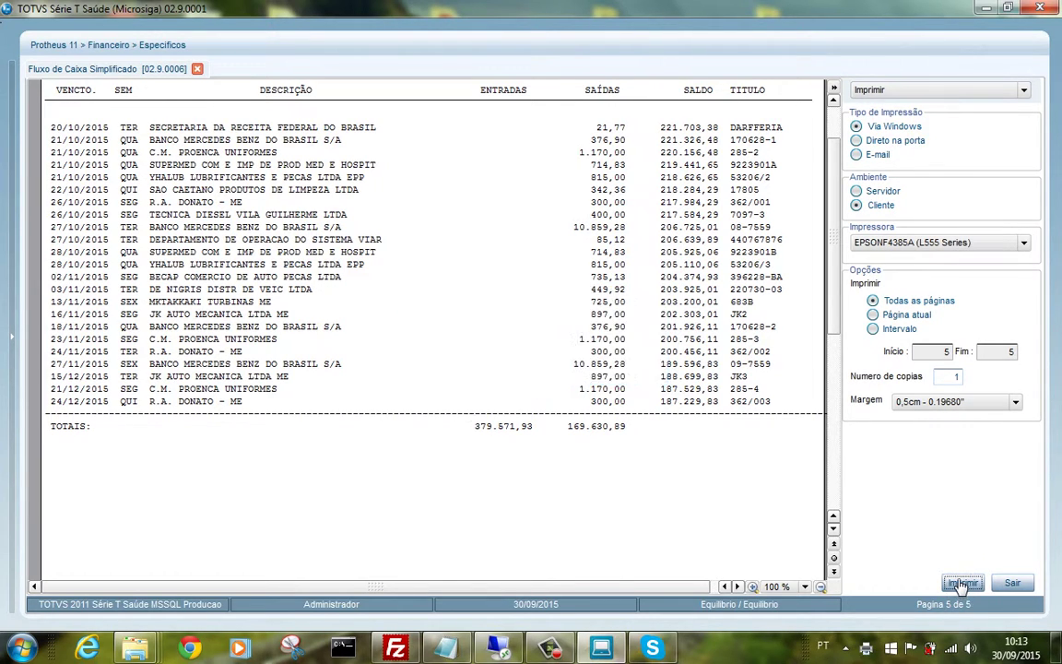
click(1011, 583)
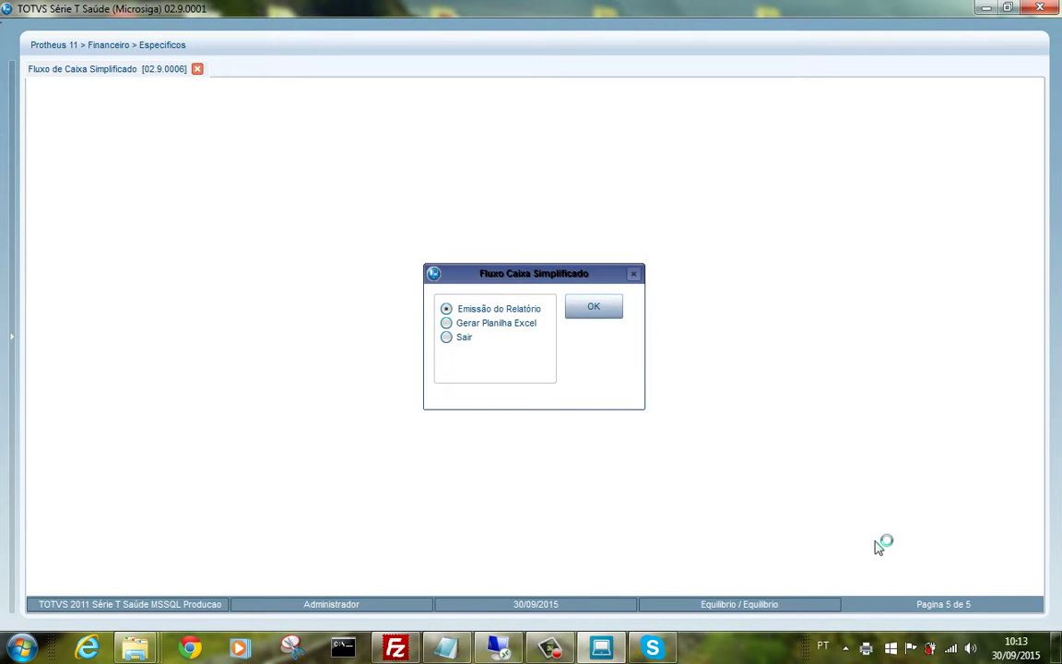
click(446, 337)
click(588, 314)
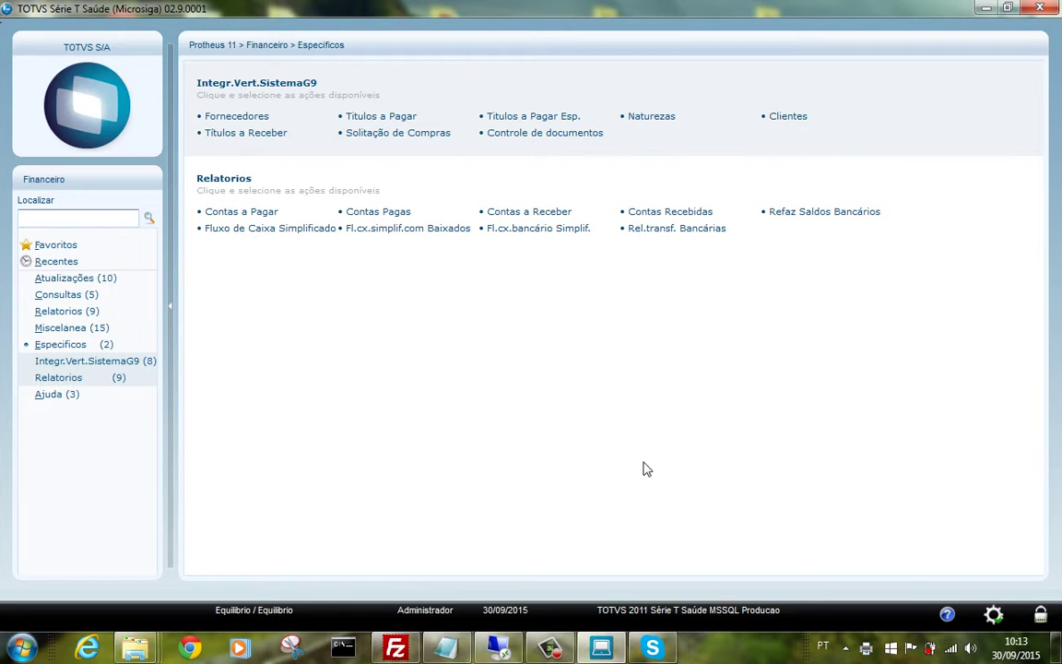
click(550, 649)
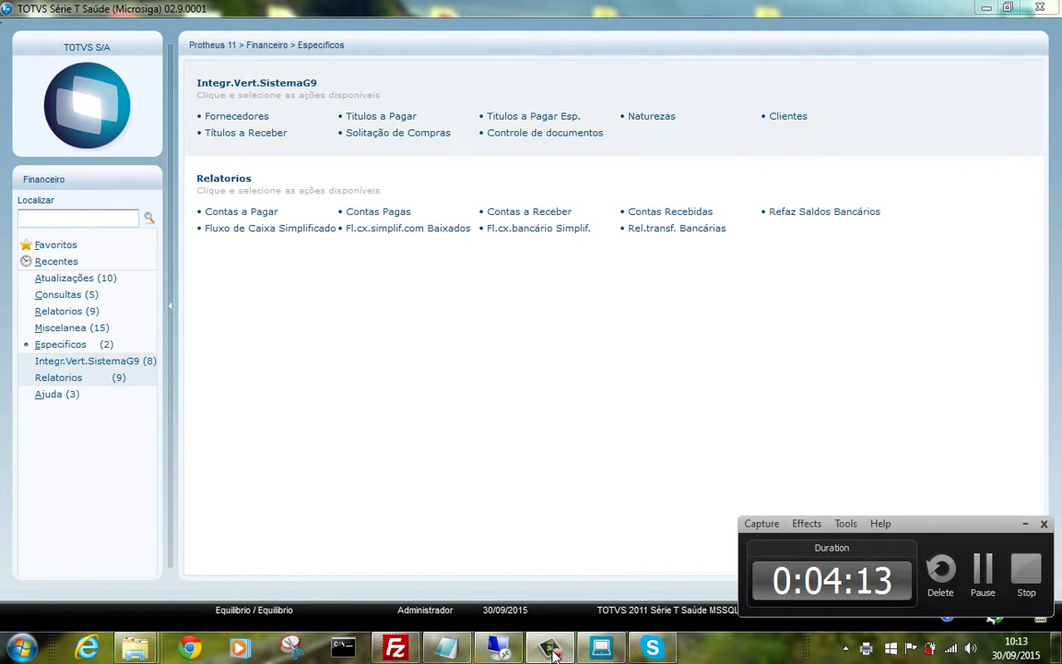
click(982, 569)
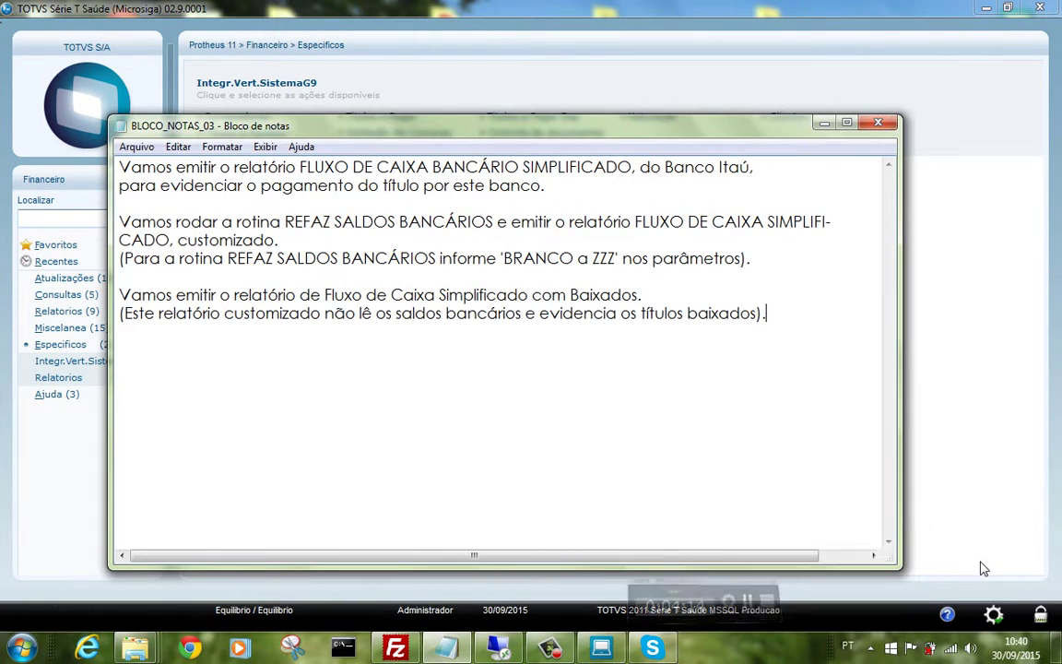
Switch back to TOTVS Série T and open Fl.cx.simplif.com Baixados among the Financeiro module's specific reports.
click(604, 651)
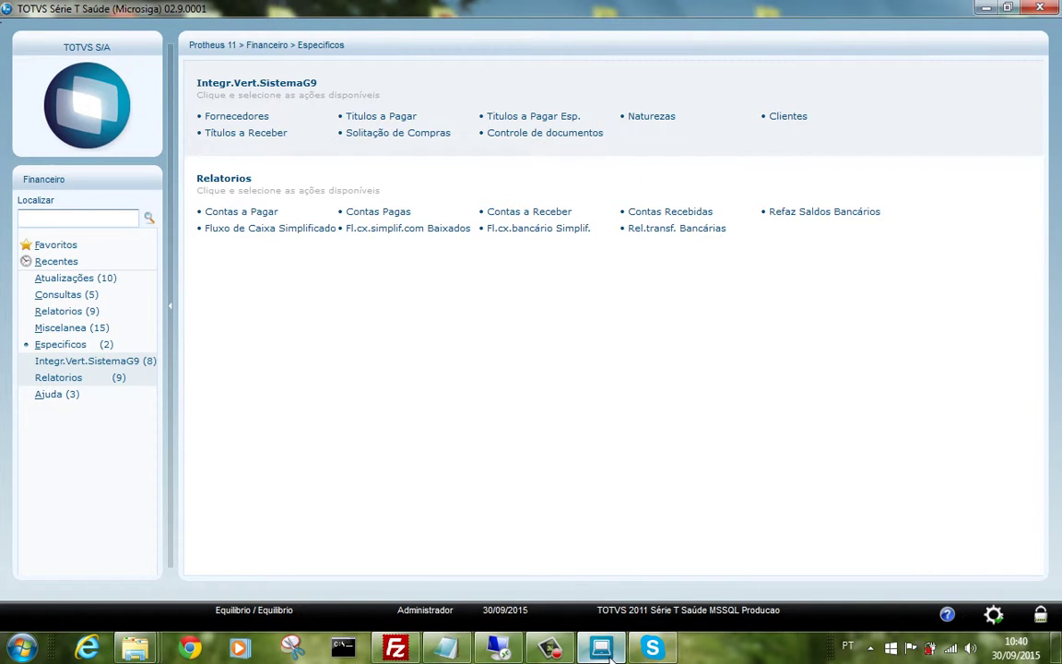
click(79, 279)
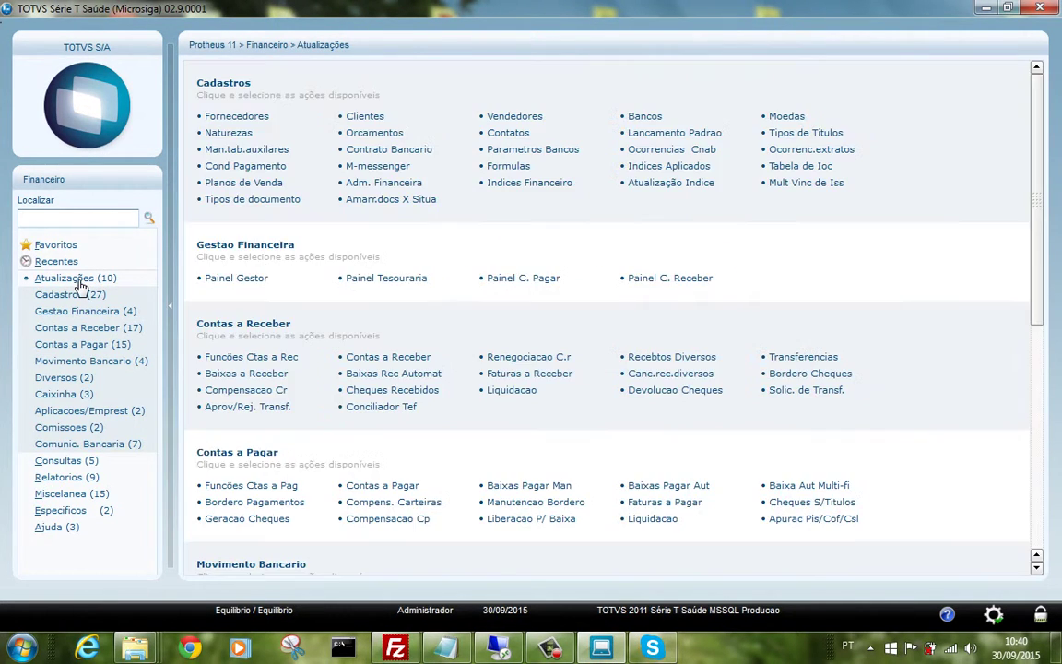
click(80, 282)
click(78, 347)
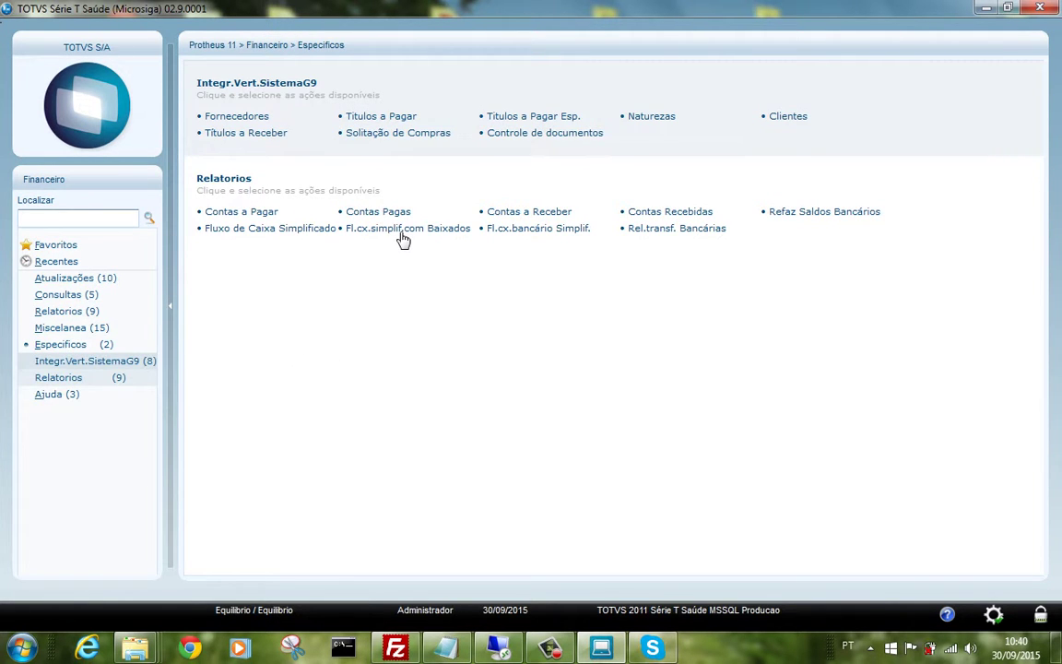
click(406, 231)
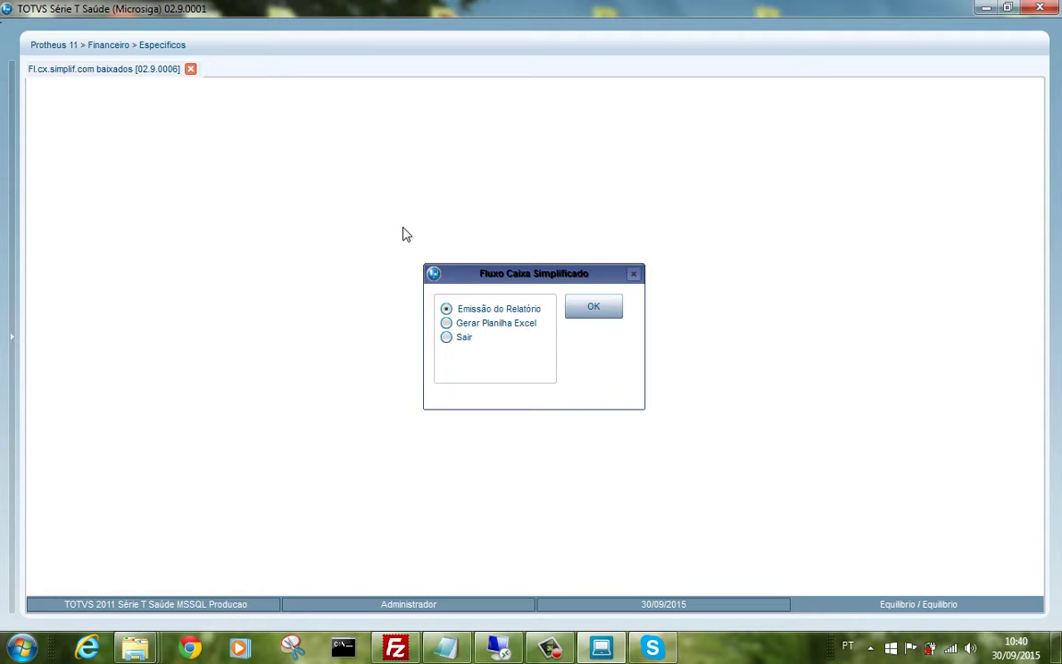
Issue the report with settled titles to disk for due dates 01/01/2015 to 31/12/2015 in Retrato format, replacing spool file PR009.
click(601, 310)
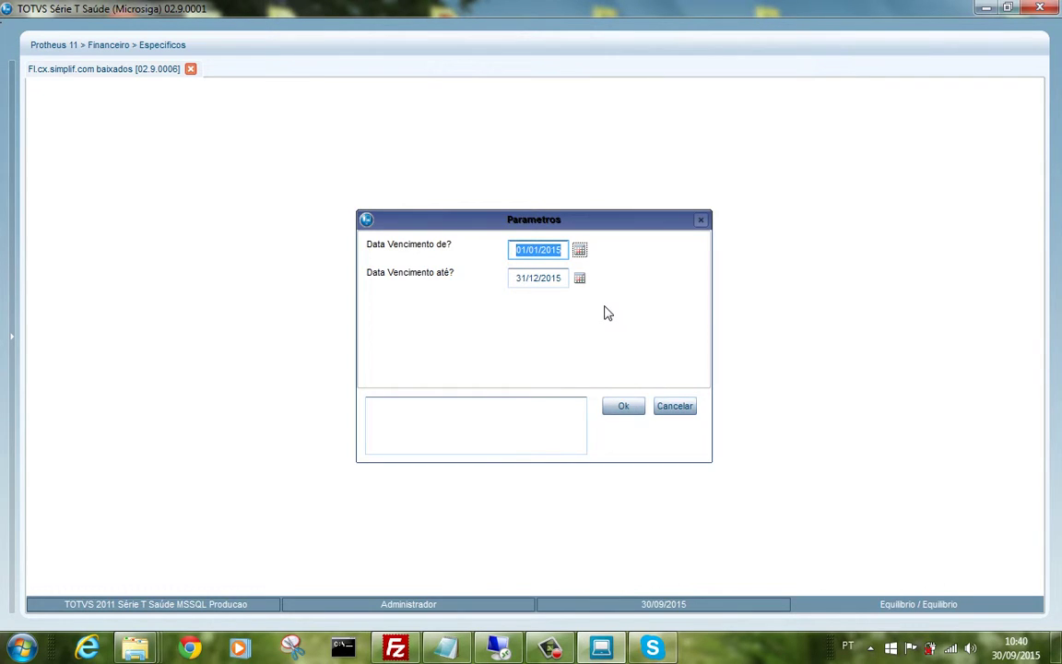
click(618, 408)
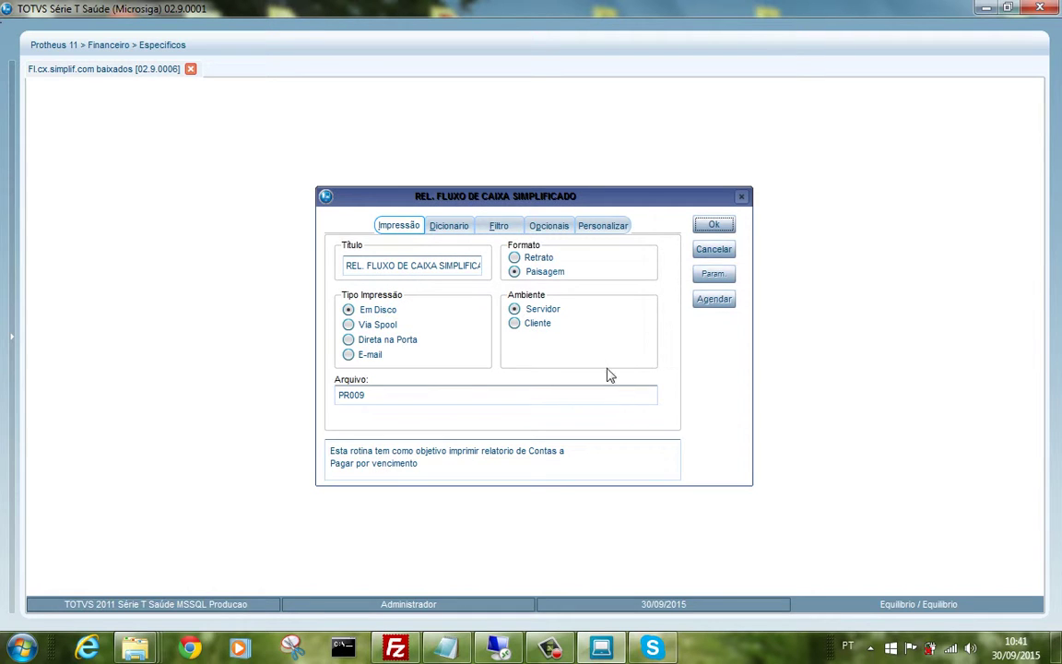
click(529, 259)
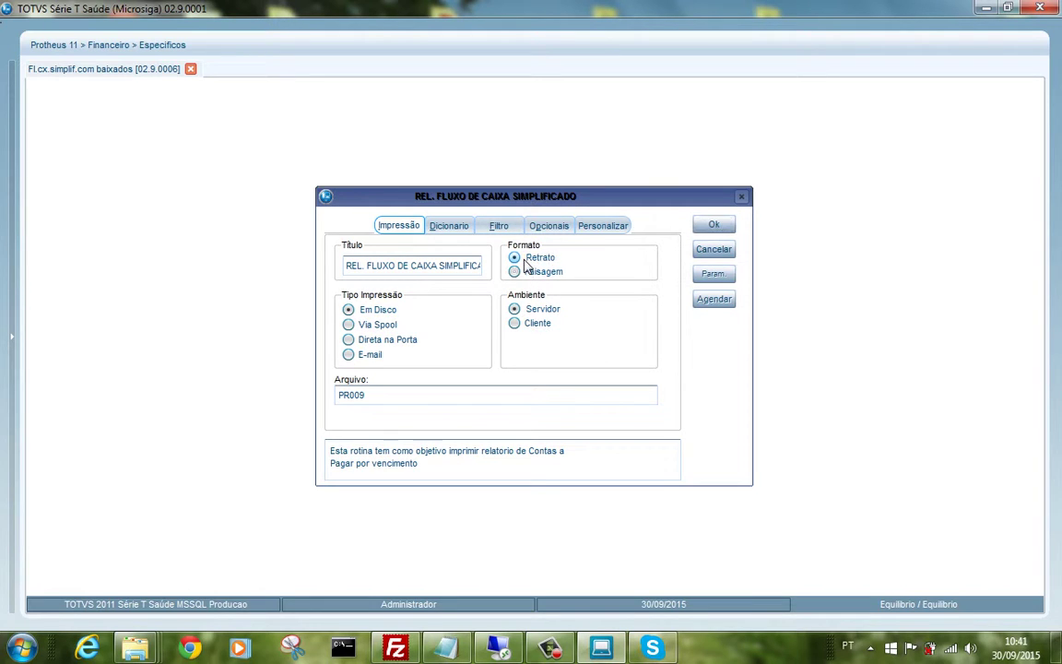
click(709, 226)
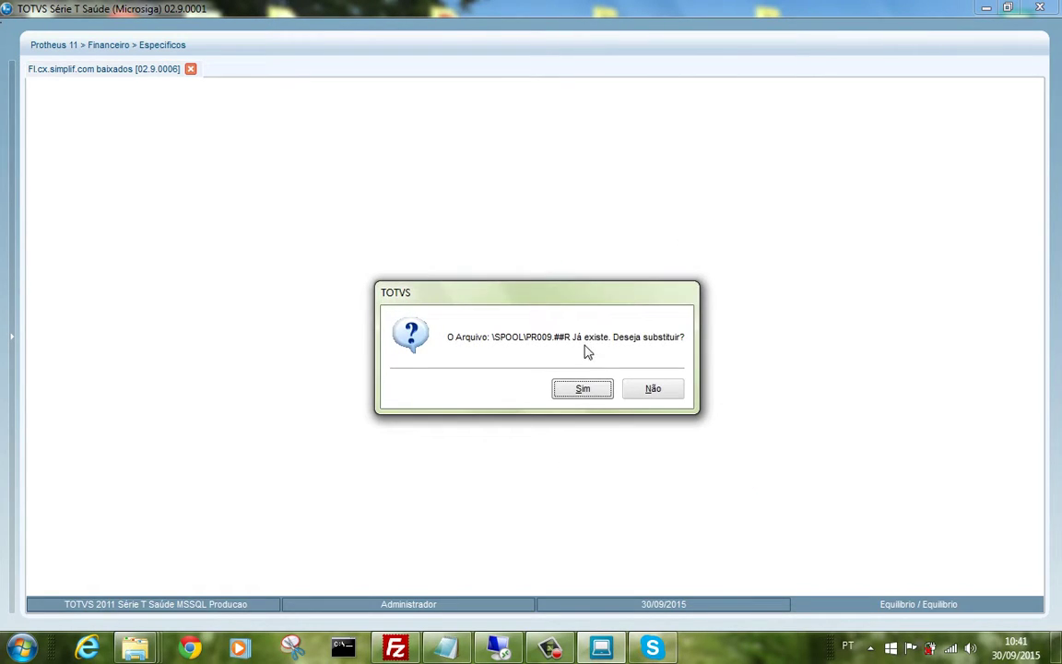
click(582, 389)
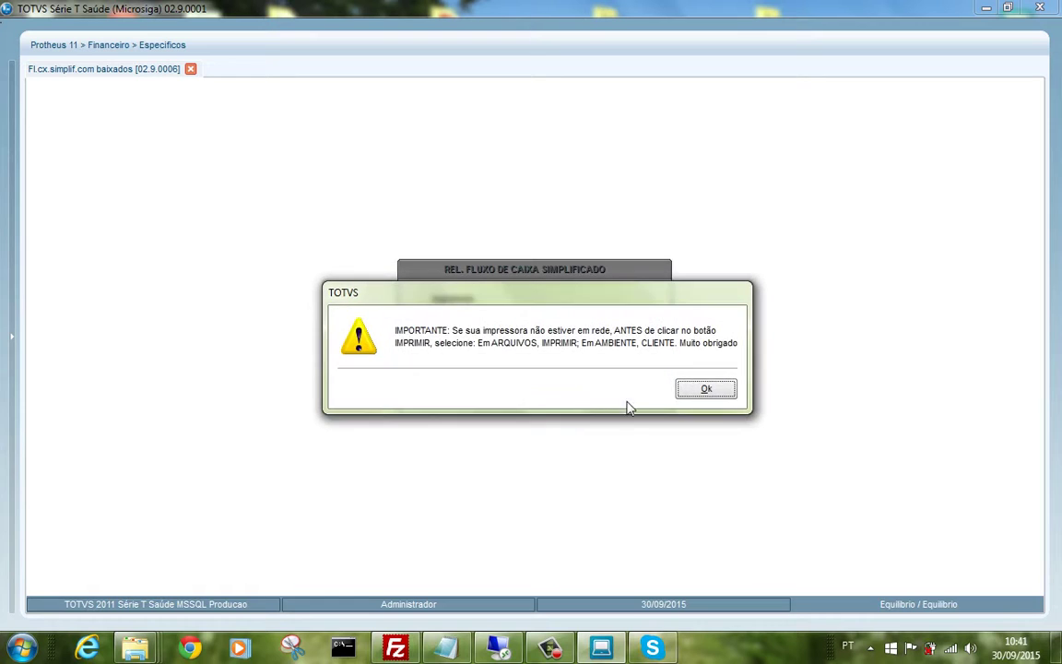
click(700, 394)
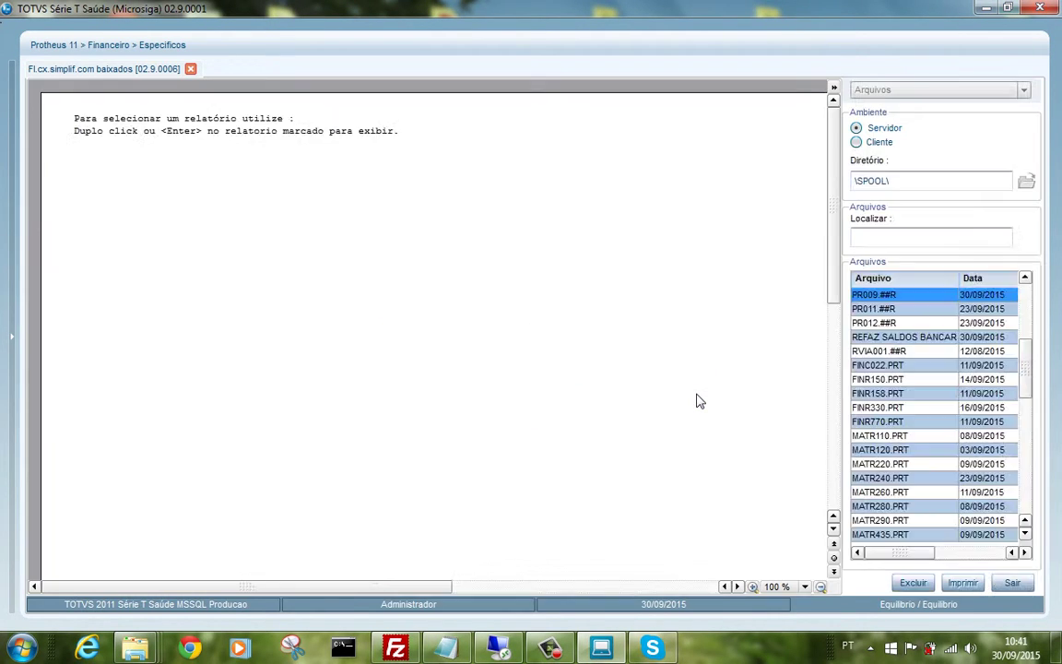
Review the simplified cash-flow report with settled titles page by page, from its first entries through those due at the end of September 2015.
click(834, 571)
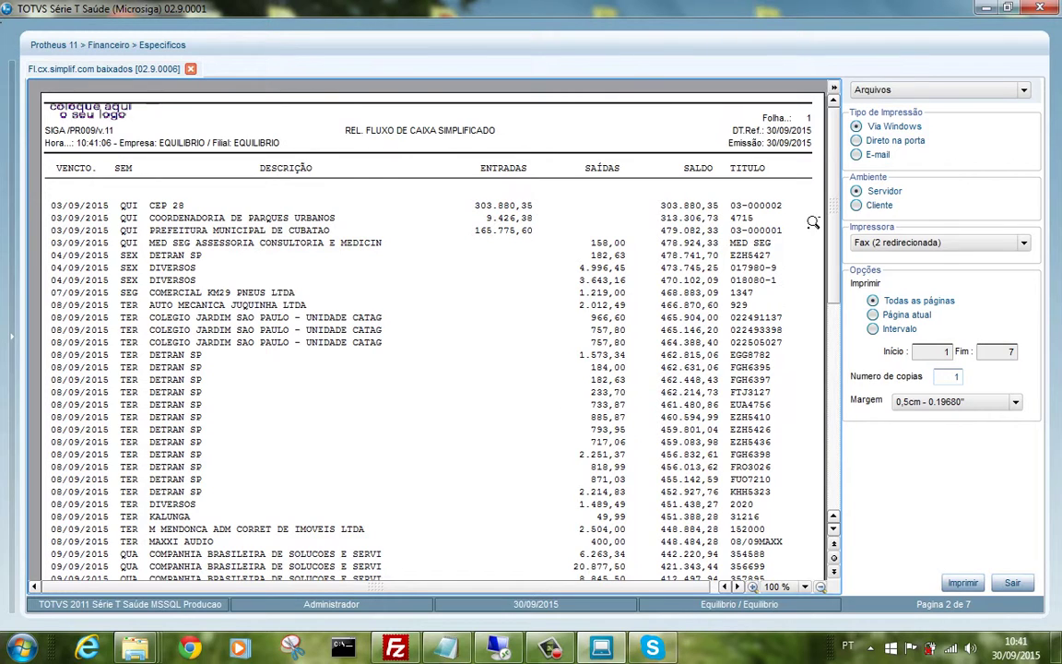
drag(834, 164, 825, 305)
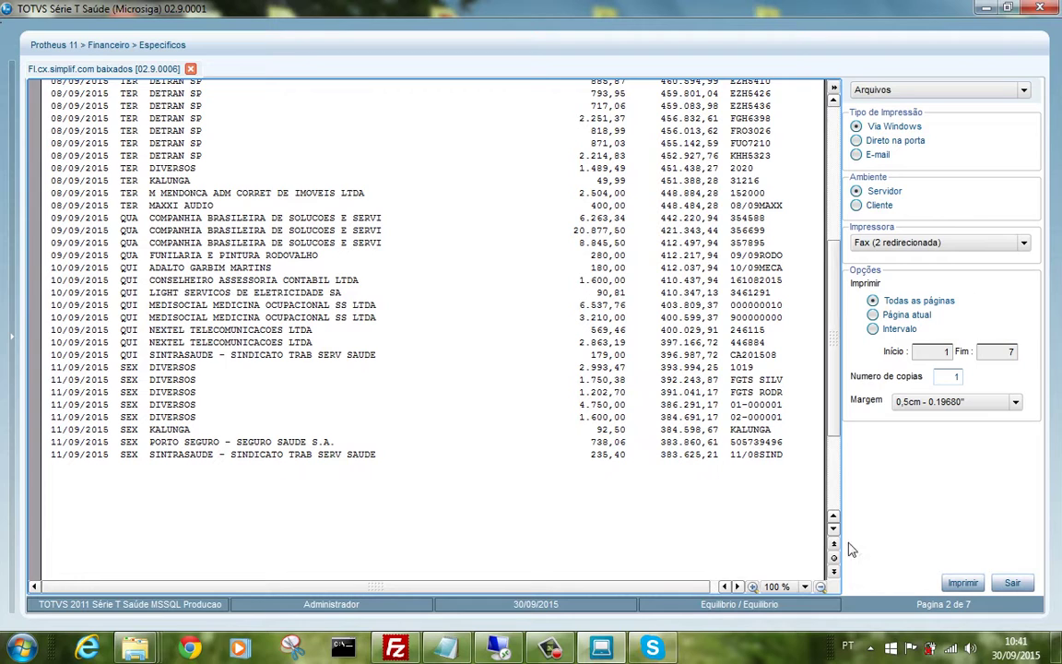
click(835, 89)
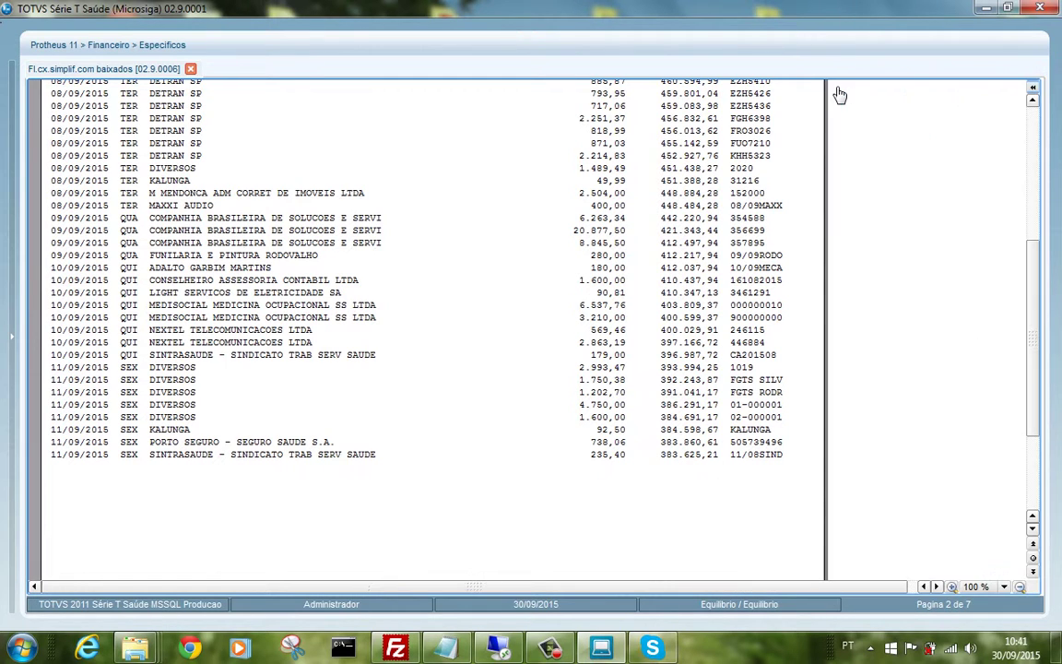
click(549, 229)
click(452, 227)
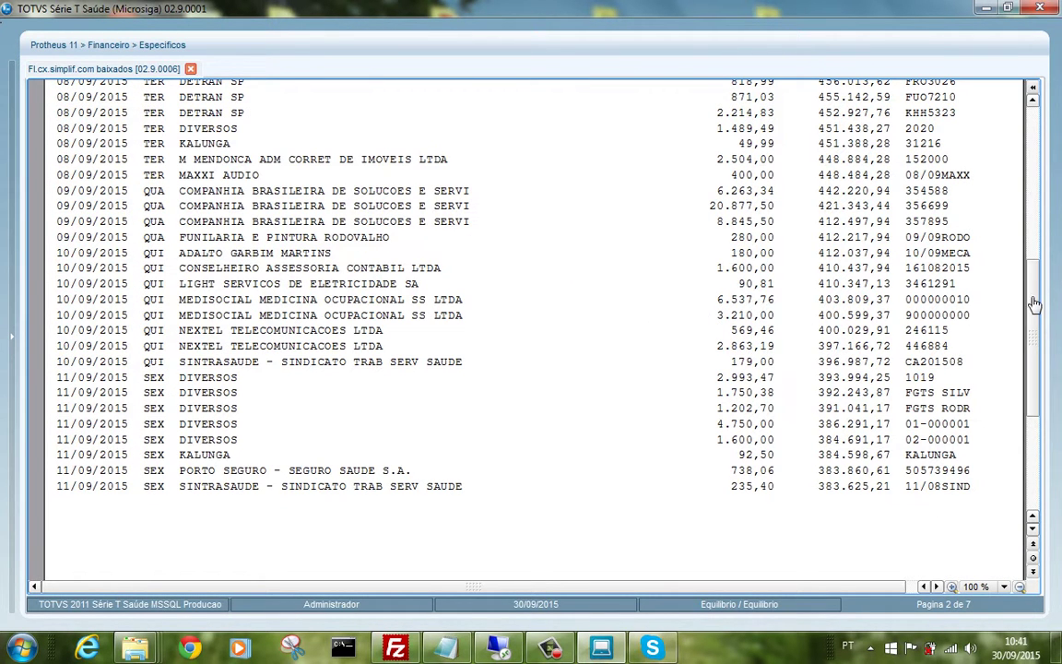
drag(1034, 304, 1031, 436)
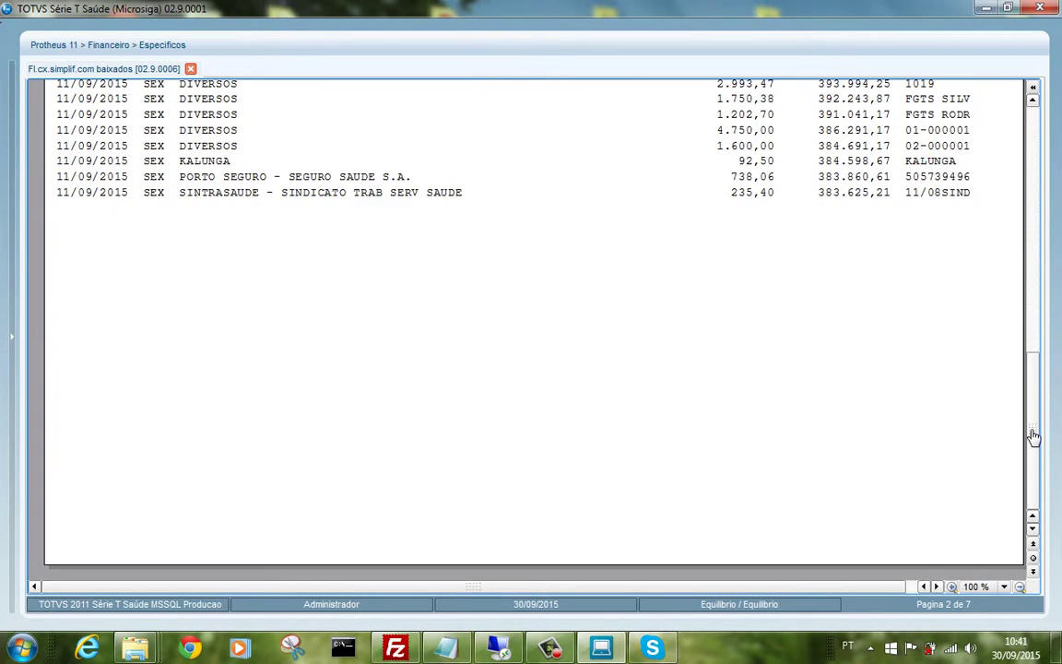
click(1032, 572)
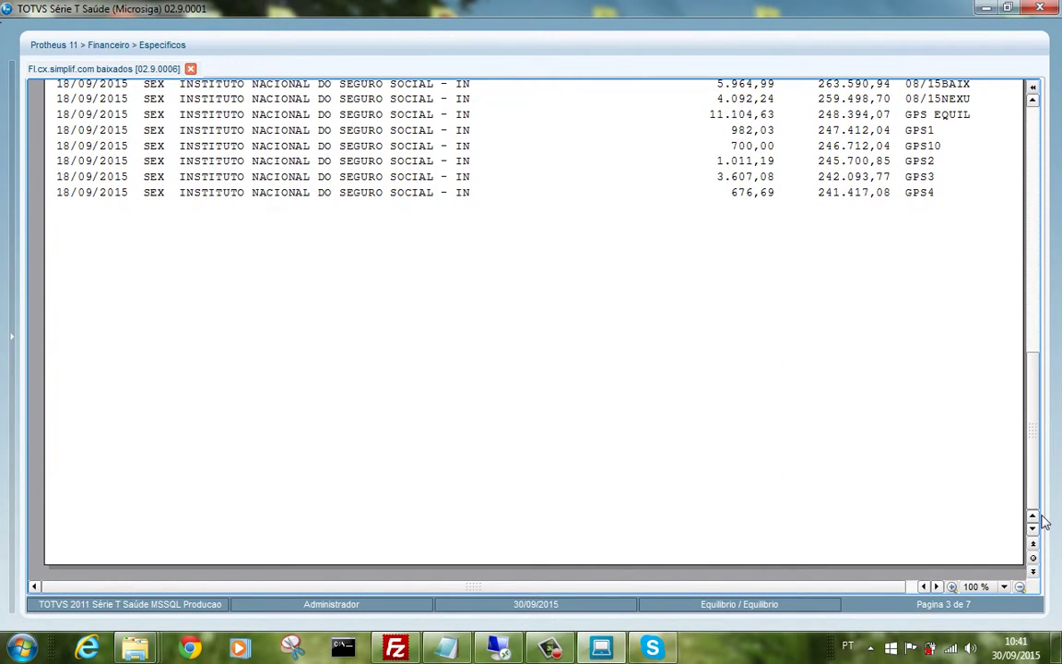
drag(1033, 462, 1036, 416)
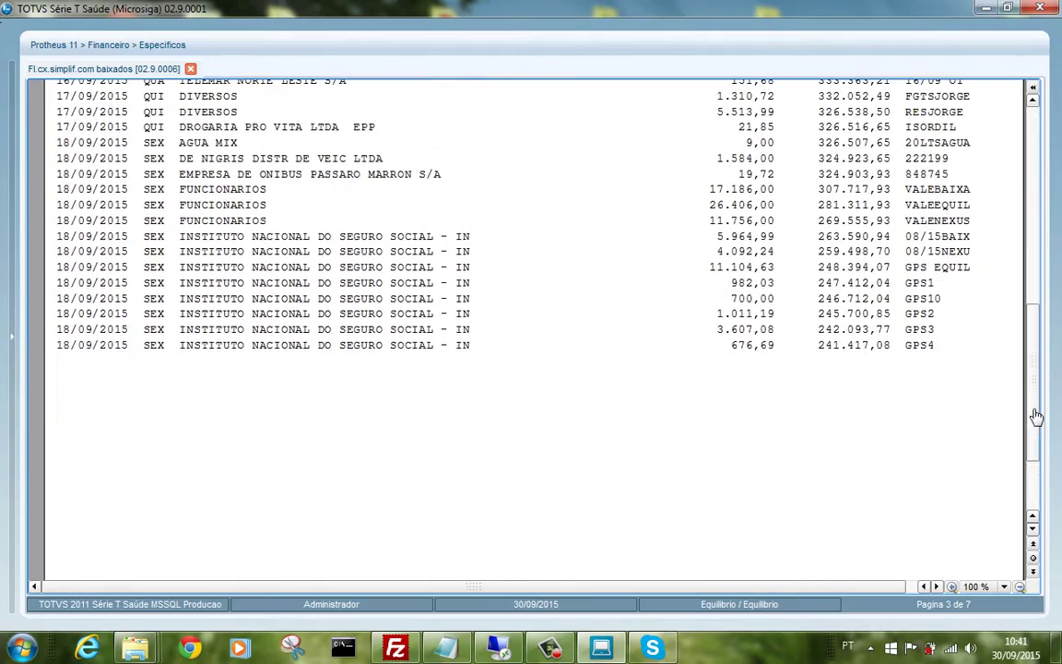
click(1034, 572)
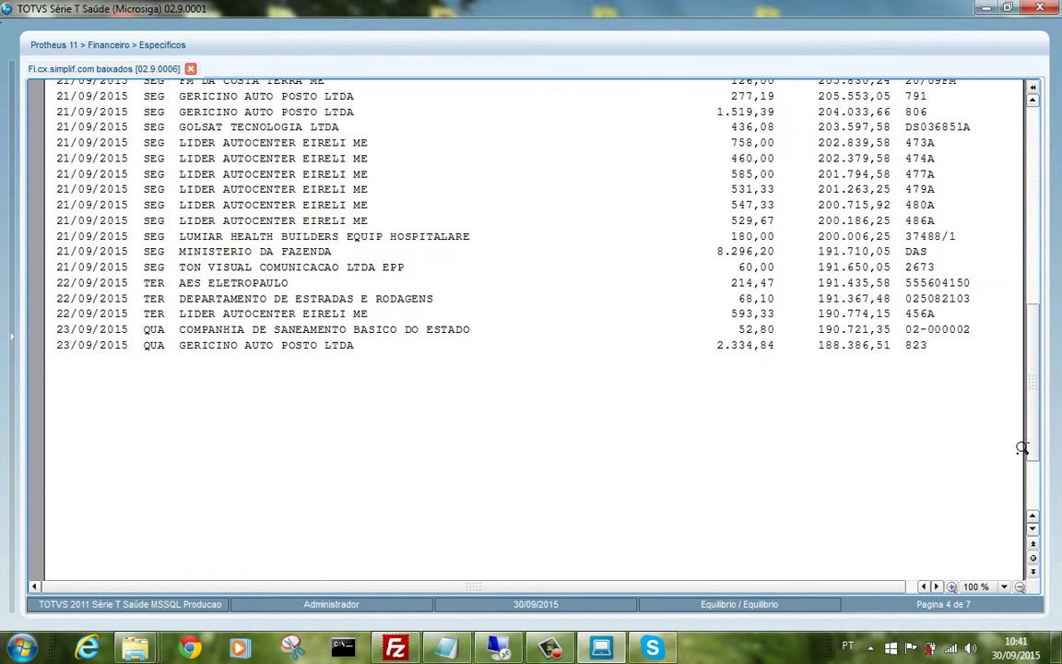
click(1034, 572)
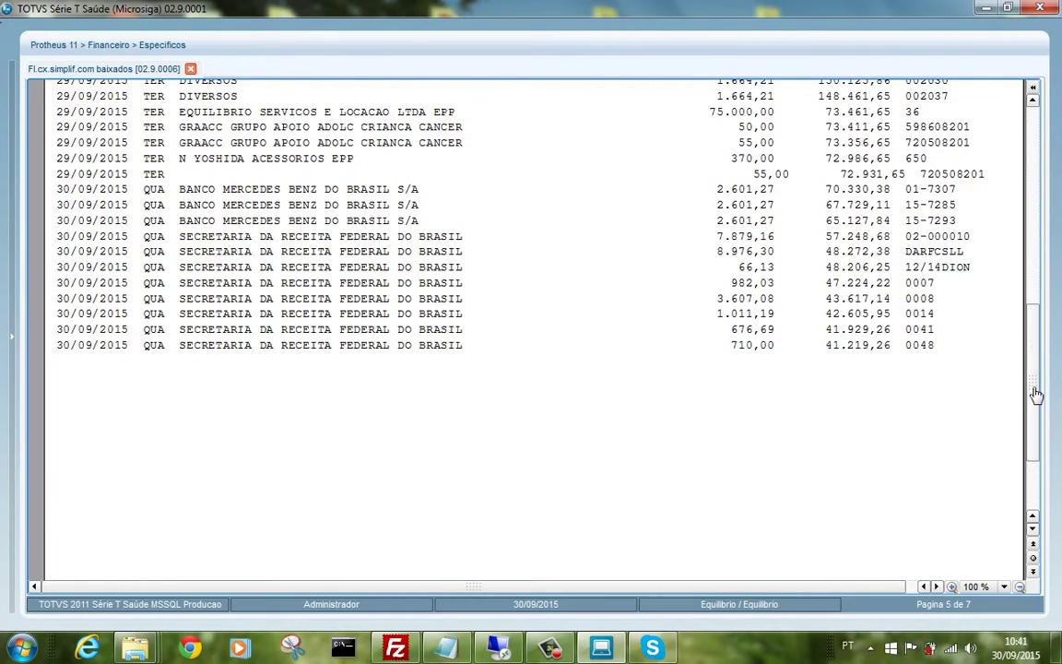
drag(1033, 395, 1034, 249)
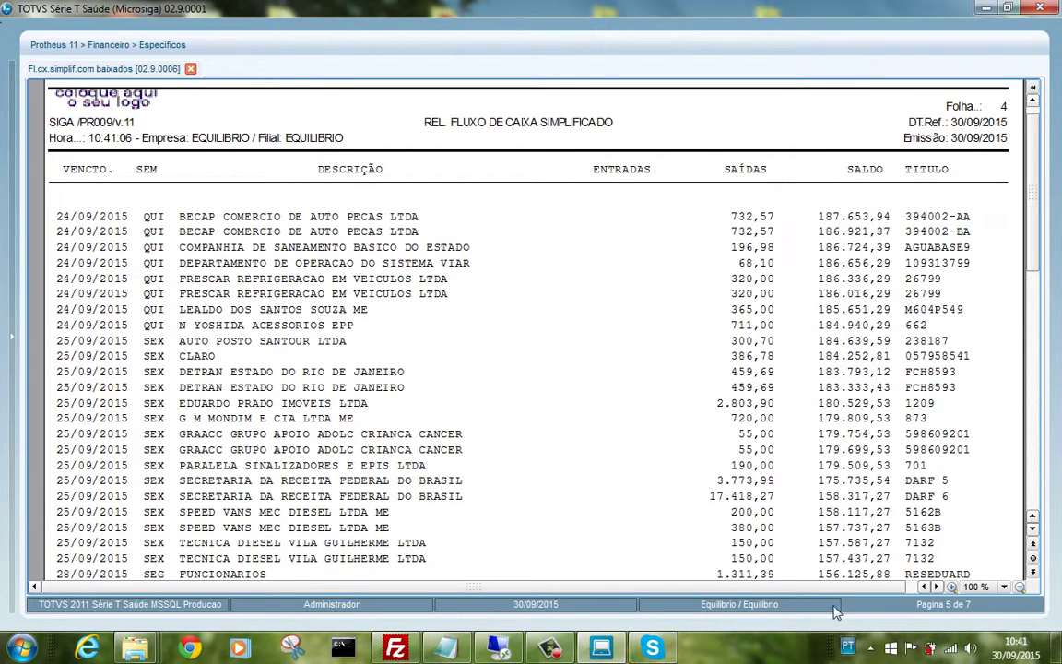
Close the report viewer and exit the Fluxo Caixa Simplificado routine with the Sair option.
click(1033, 89)
click(1012, 582)
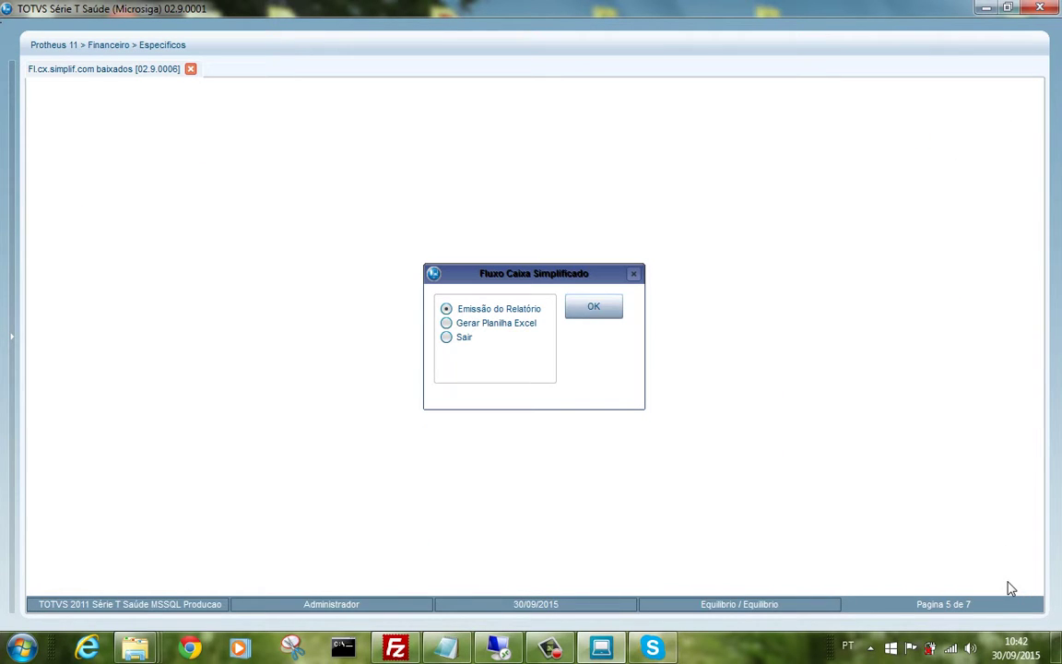
click(459, 338)
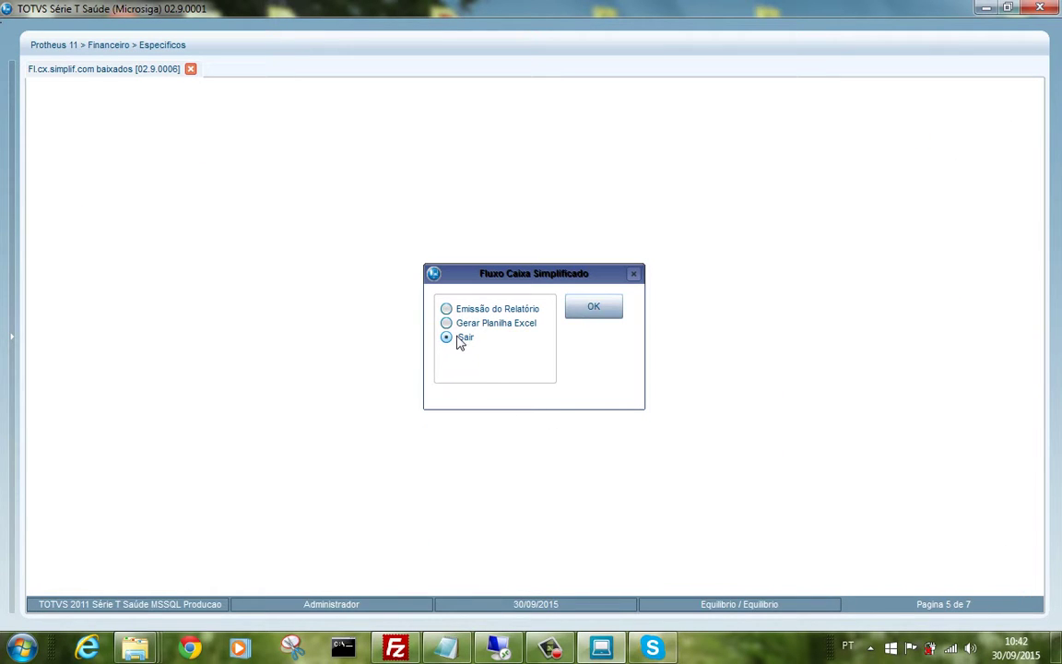
click(592, 307)
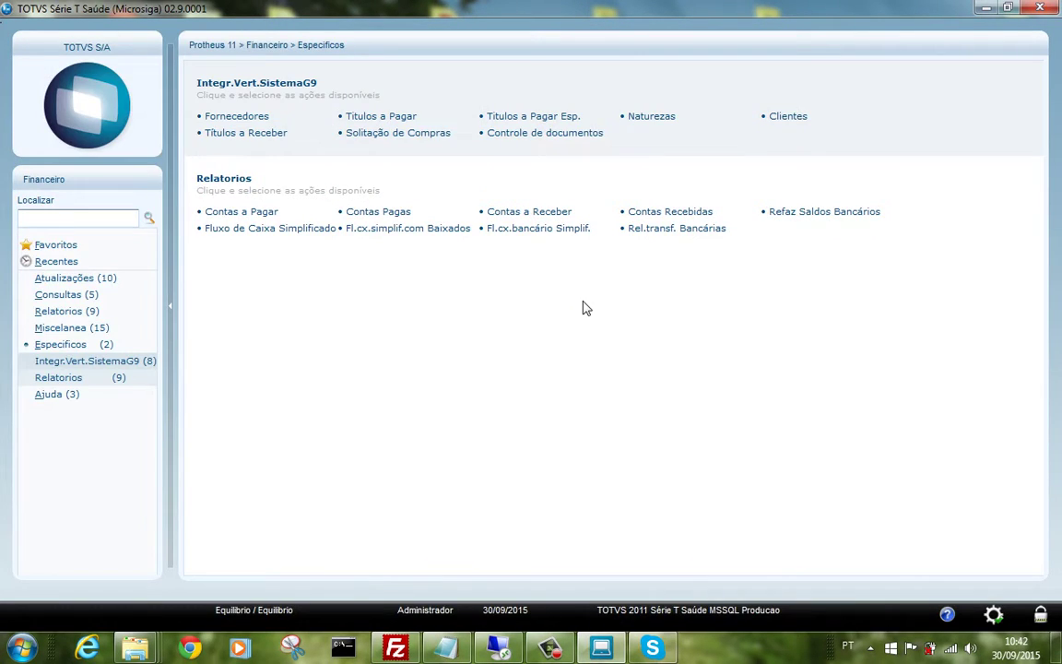
click(551, 650)
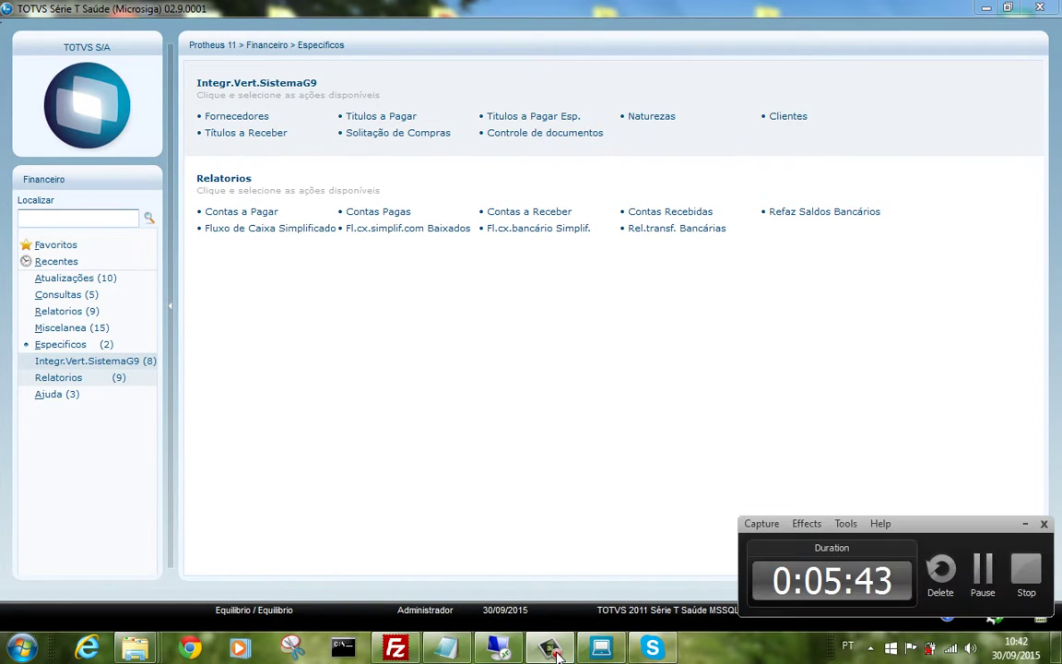
click(985, 573)
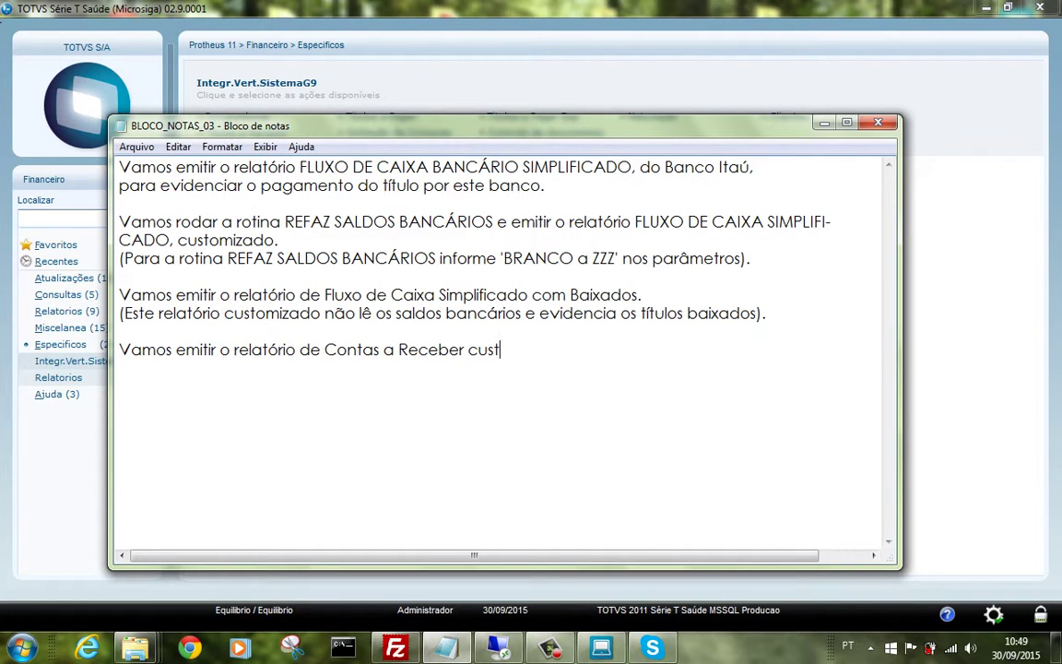
Complete the last line of the BLOCO_NOTAS_03 note so it reads "Vamos emitir o relatório de Contas a Receber customizado.".
text(omizado.)
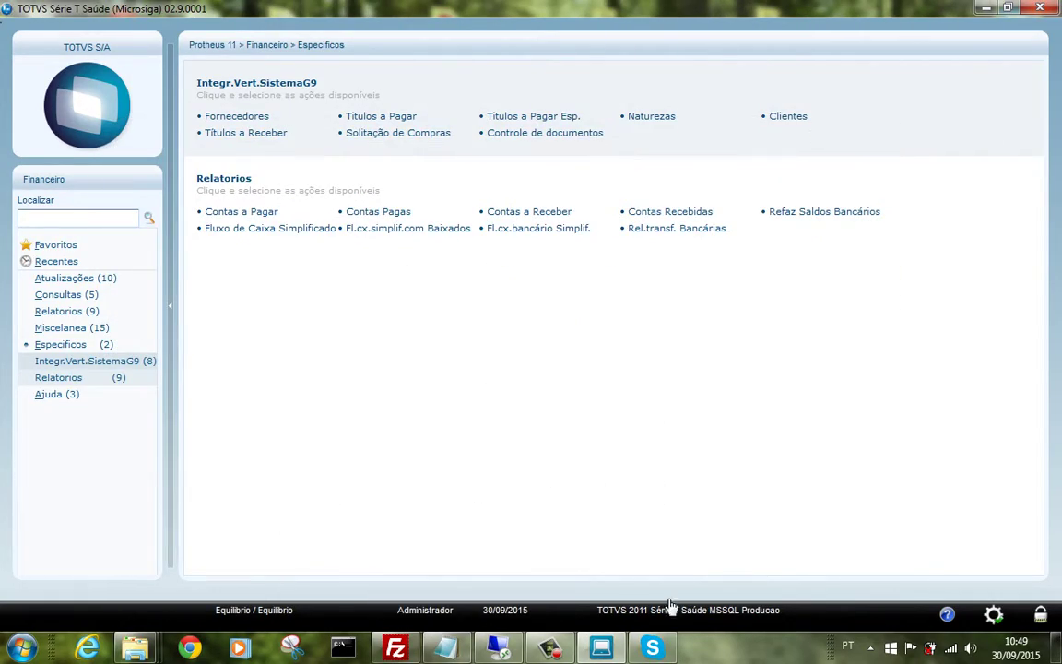
Switch back to TOTVS Série T and open Contas a Receber among the Financeiro module's specific reports.
click(602, 649)
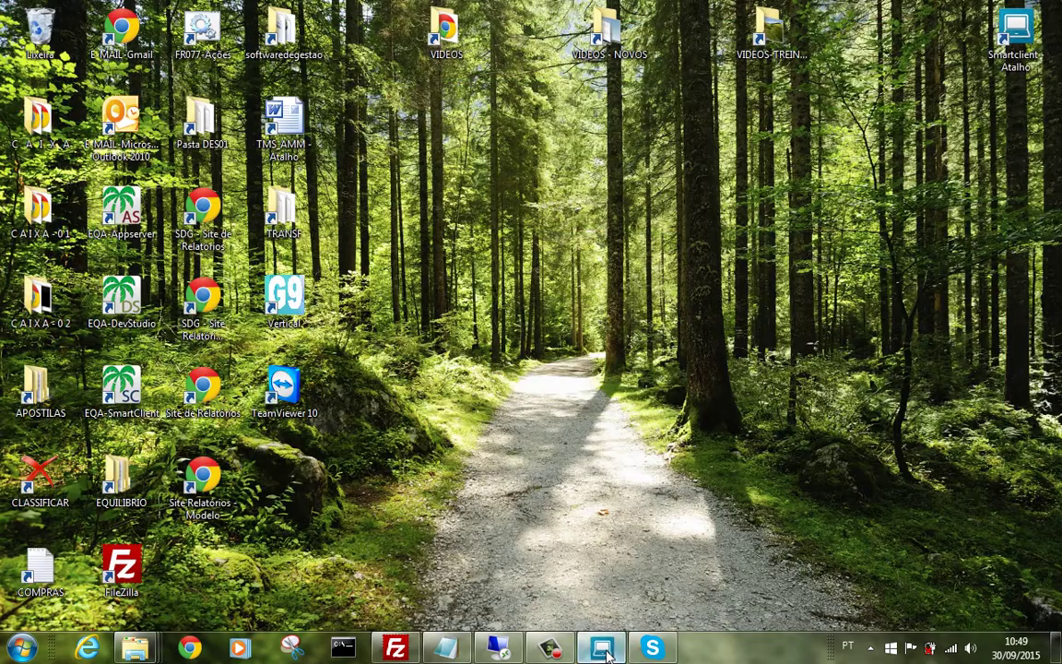
click(603, 649)
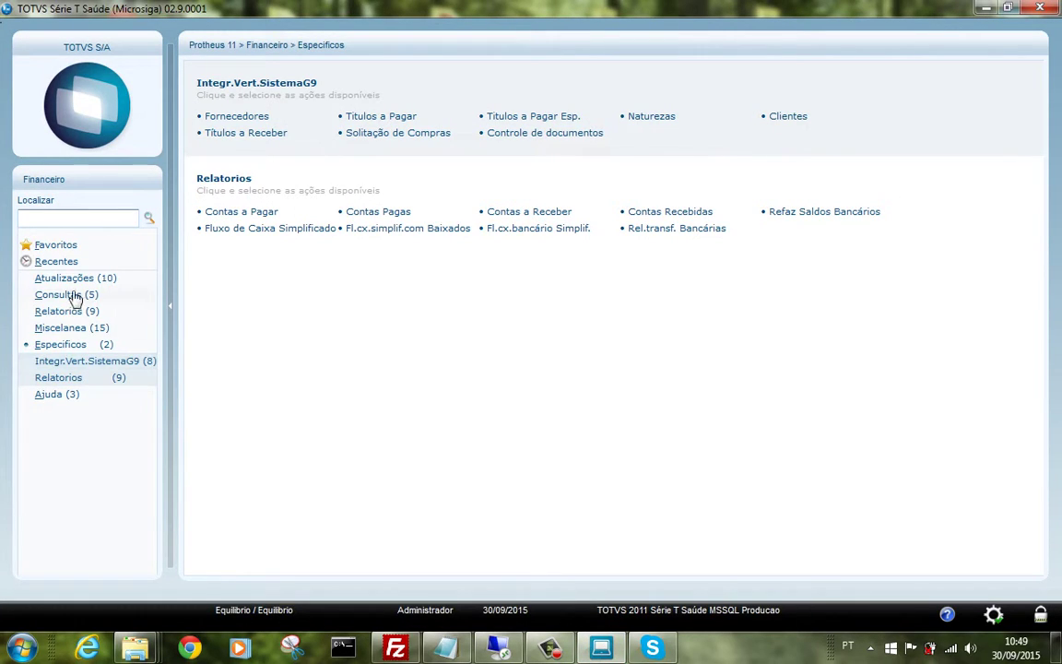
click(83, 286)
click(83, 286)
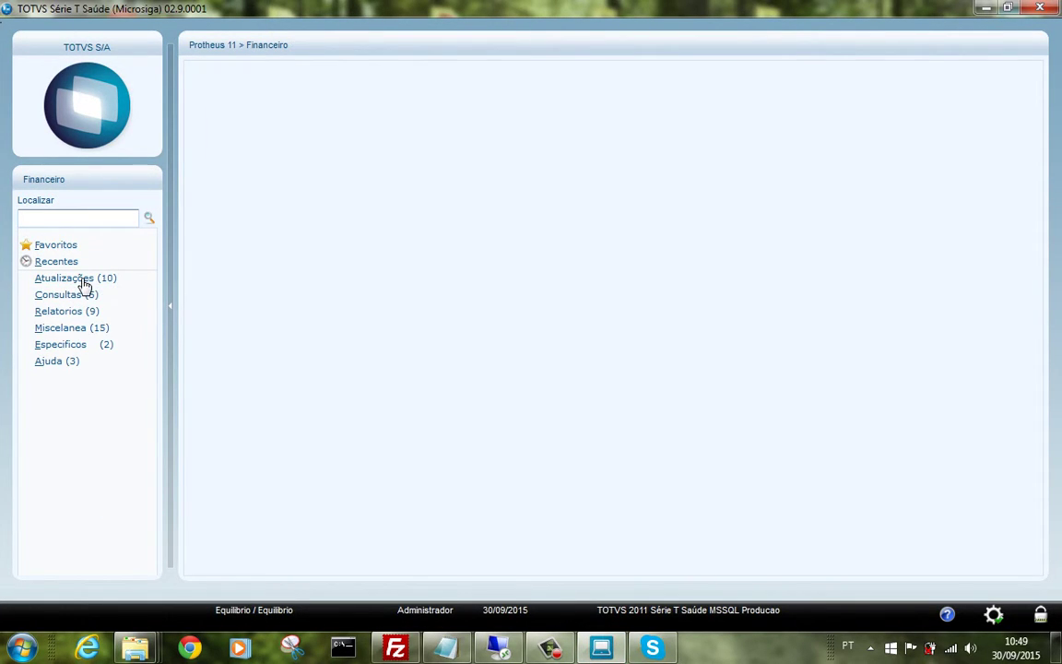
click(62, 344)
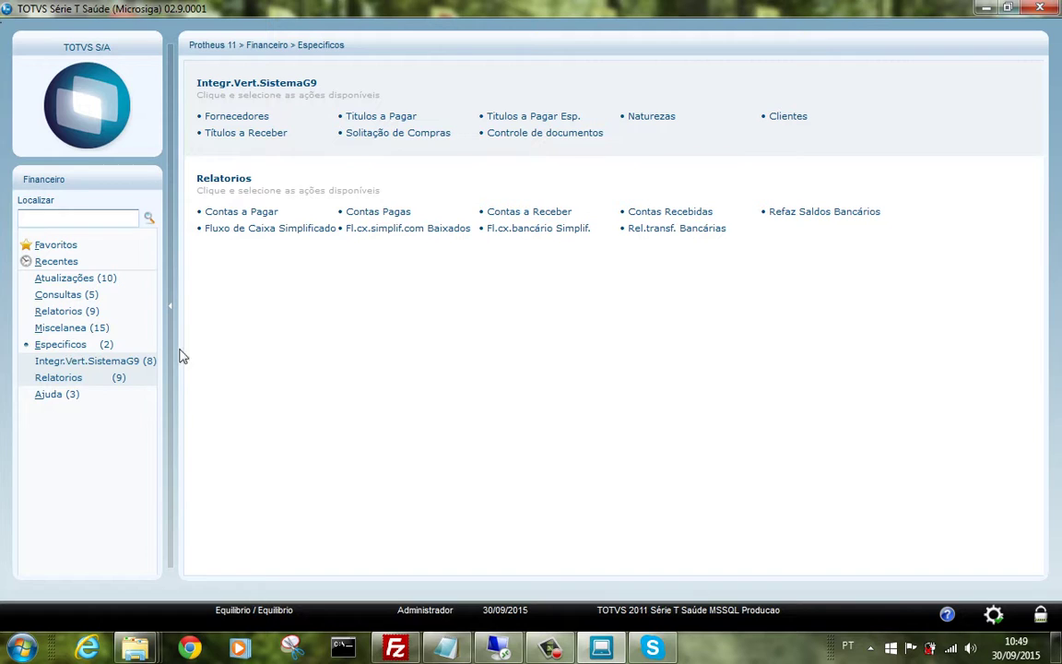
click(538, 213)
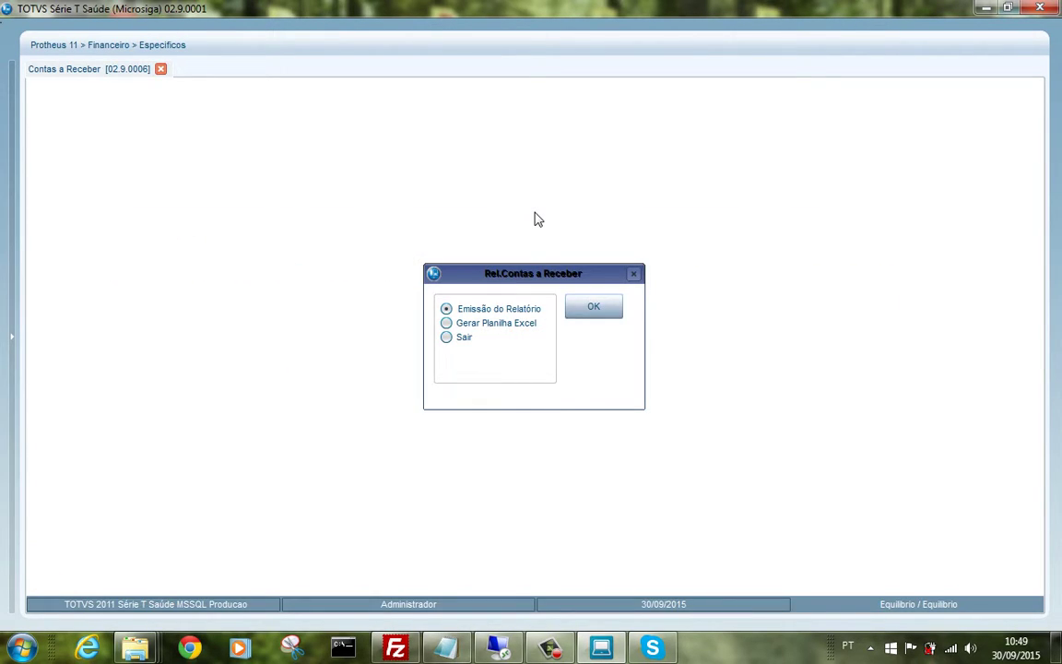
Issue the accounts receivable report to disk for due dates 01/01/2015 to 31/12/2015 in Retrato format, replacing spool file PR011.
click(593, 307)
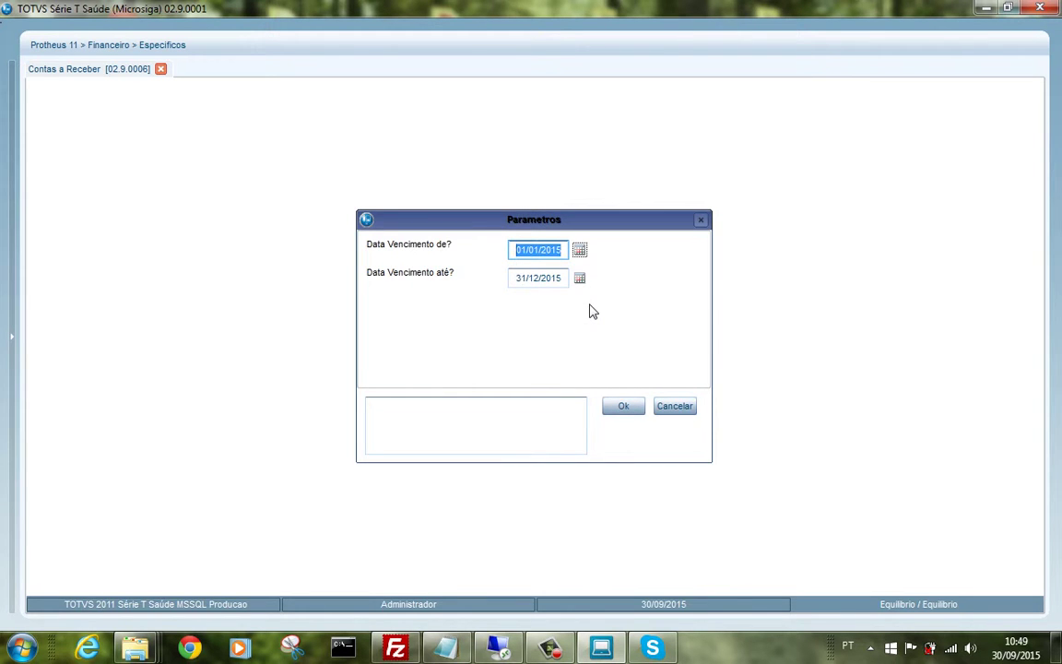
click(616, 408)
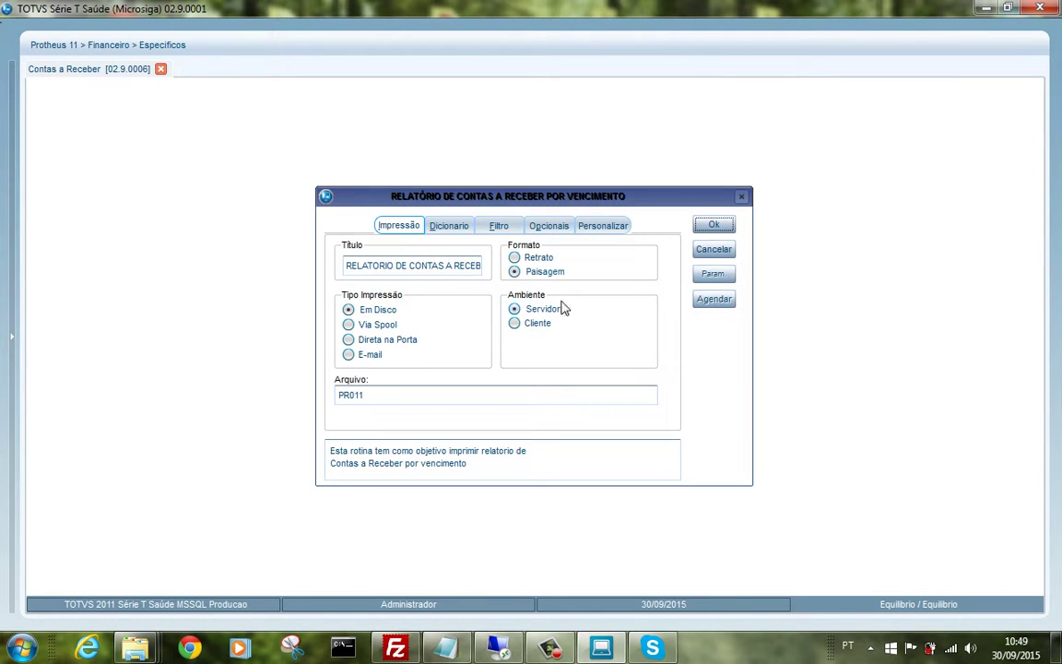
click(514, 259)
click(719, 228)
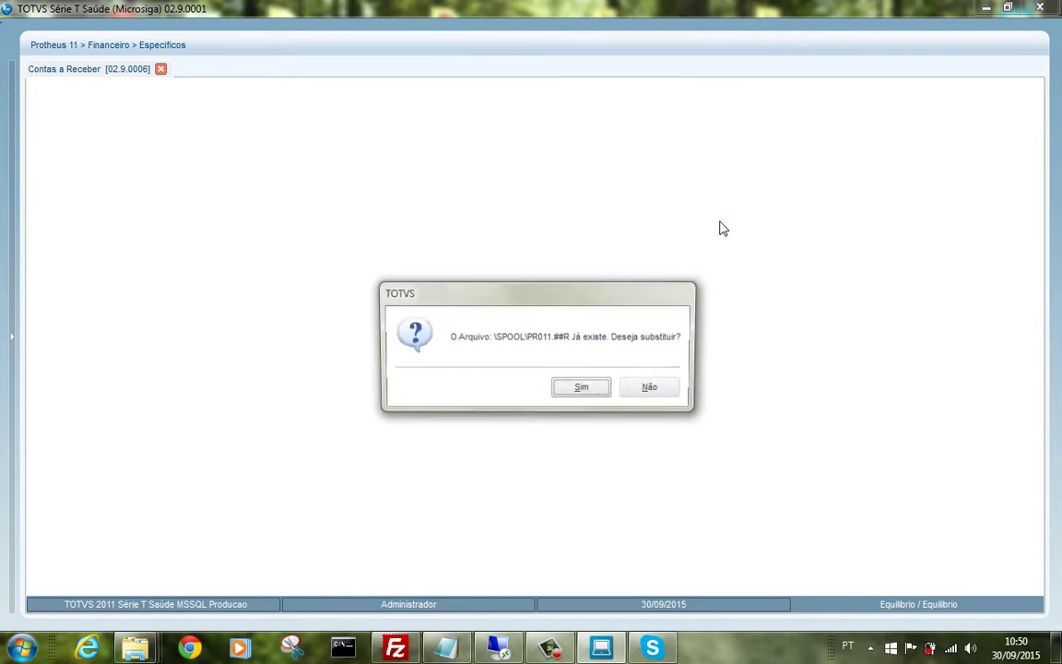
click(587, 391)
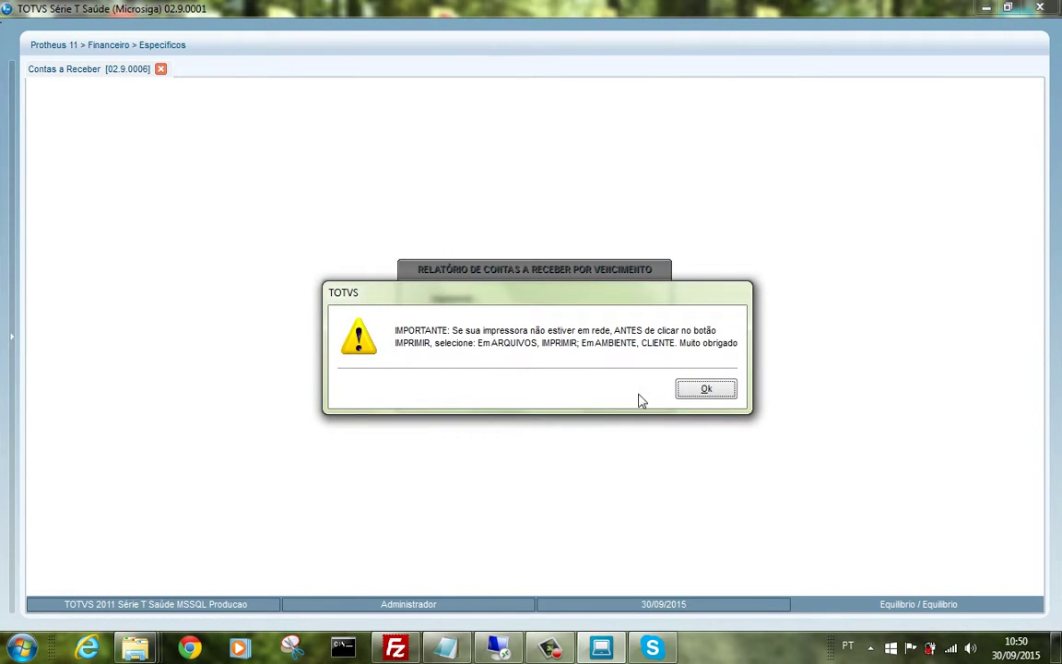
click(702, 388)
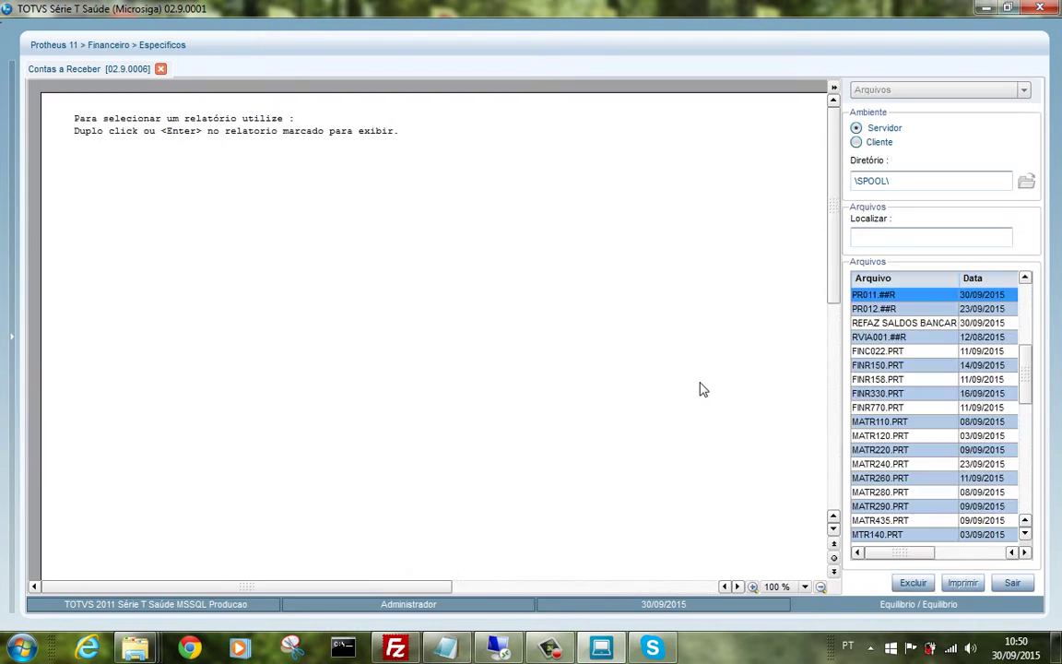
Display the accounts receivable entries, print all pages via Windows from the Cliente environment, and exit the routine.
click(833, 573)
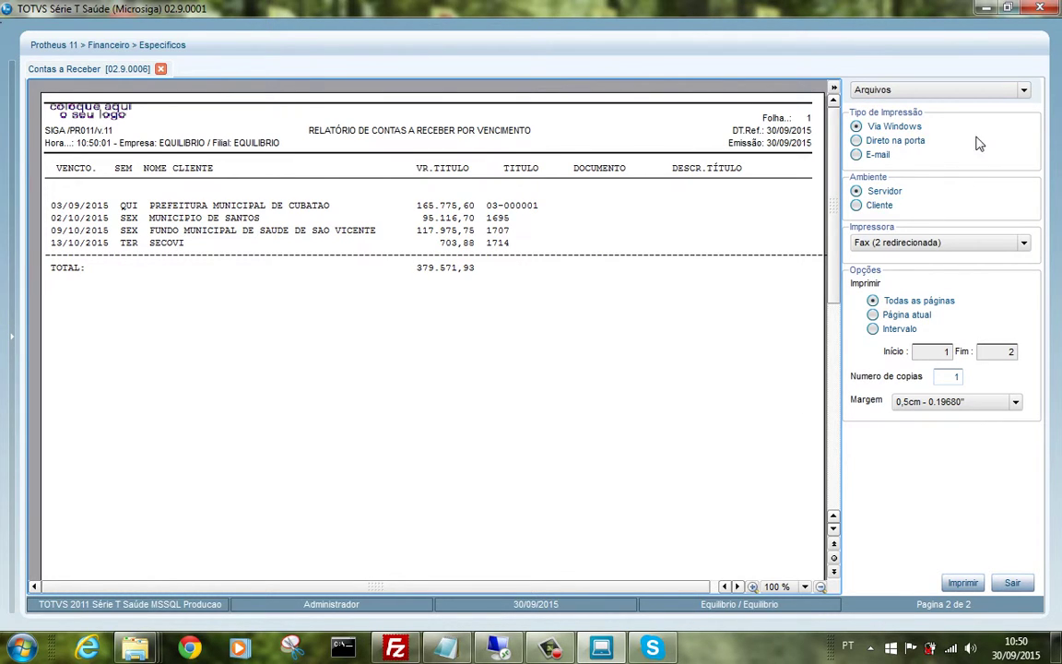
click(1025, 91)
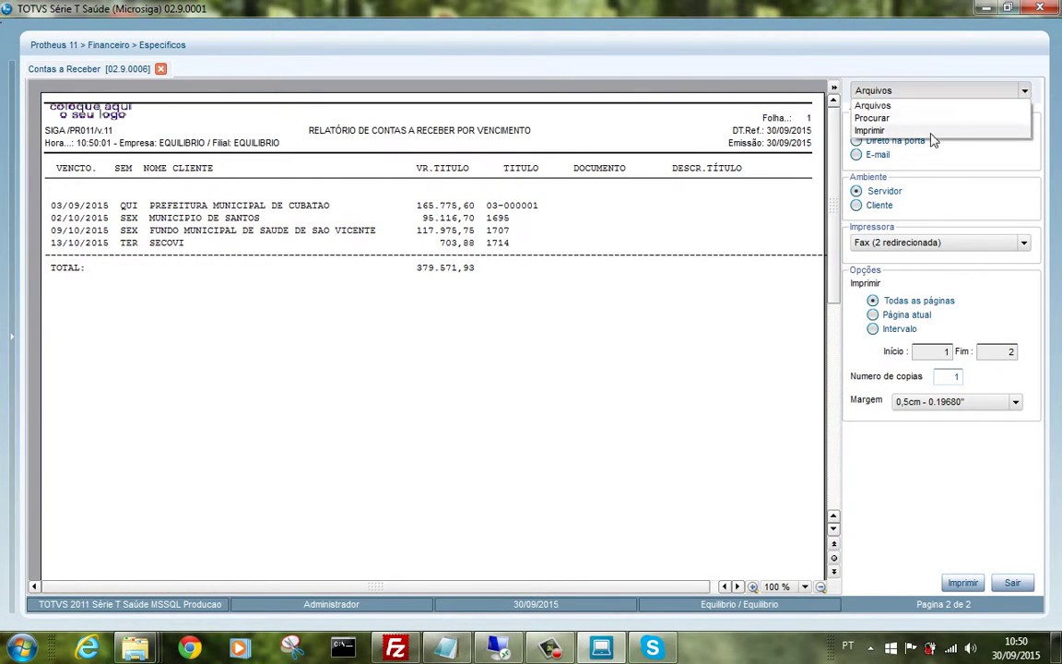
click(871, 131)
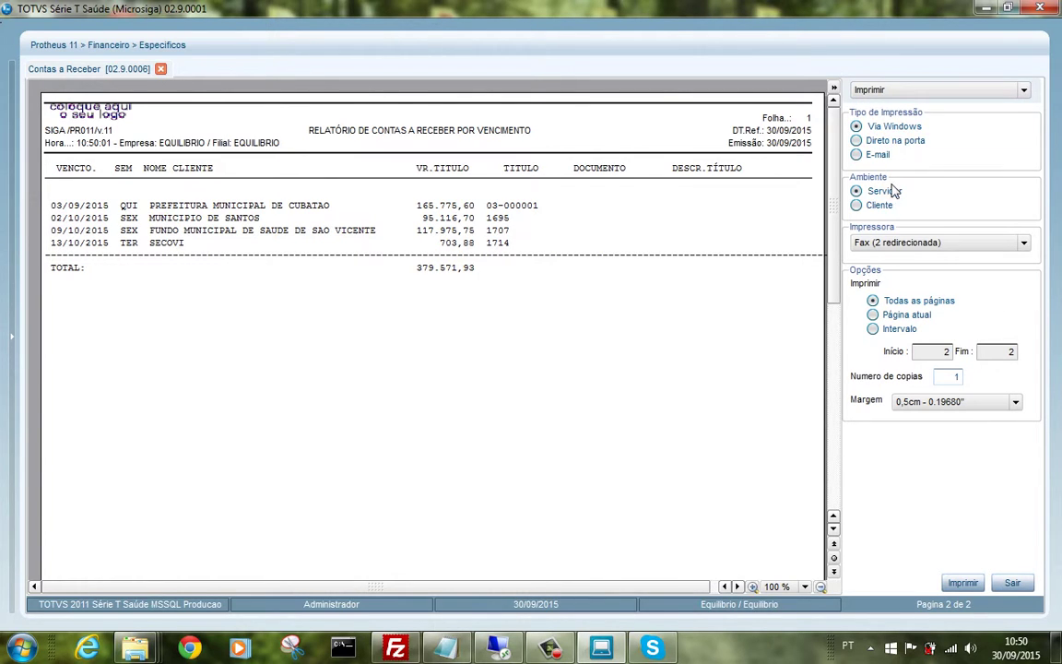
click(878, 205)
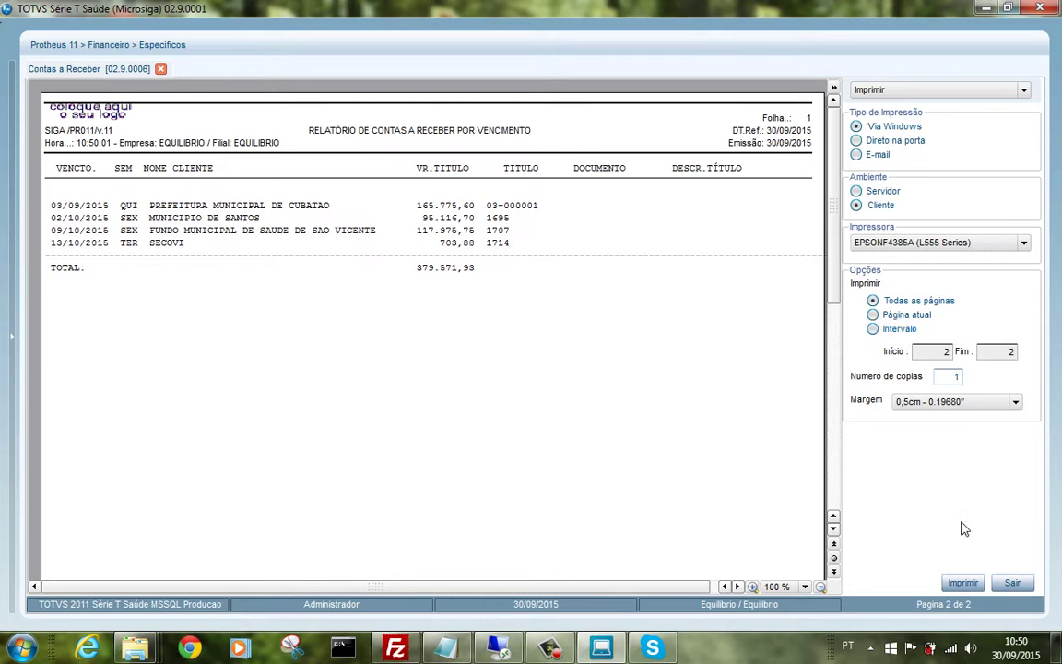
click(963, 584)
click(1013, 584)
click(448, 338)
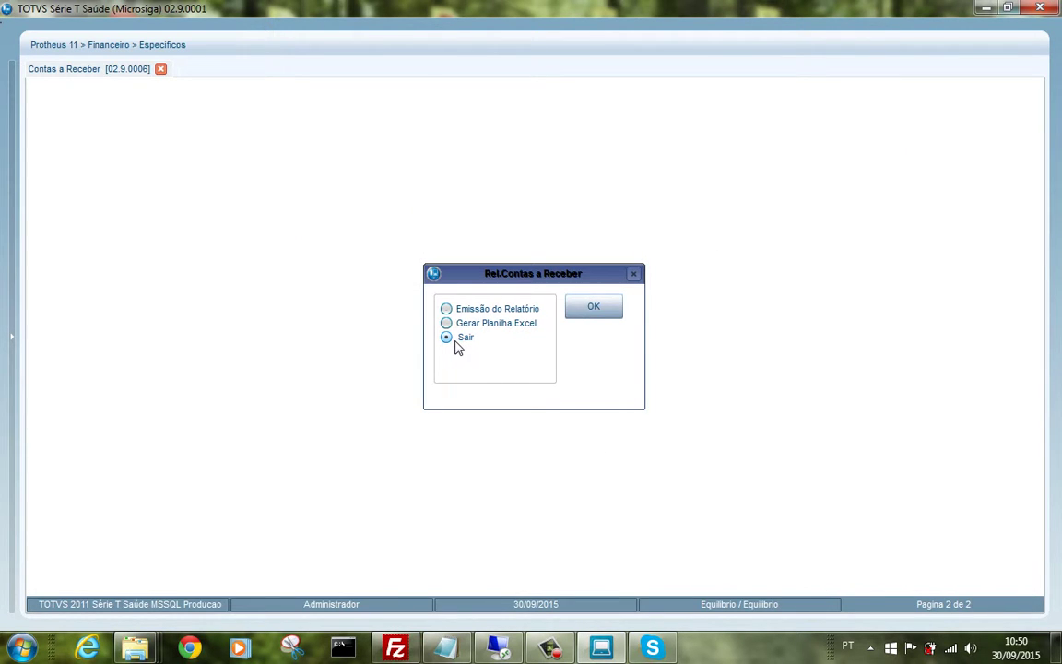
click(594, 314)
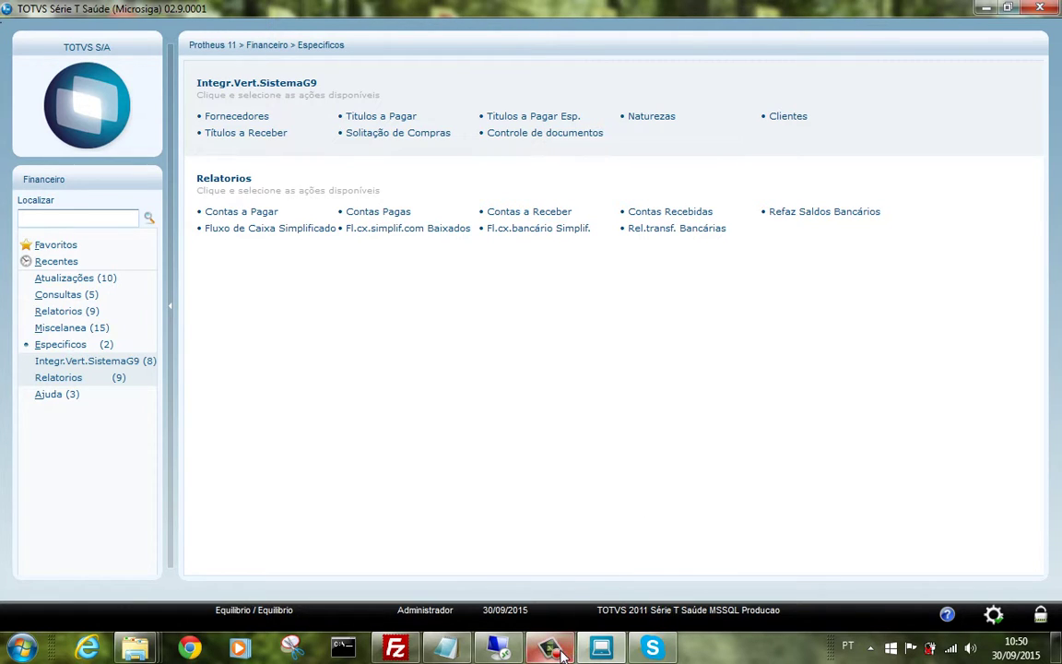
mouse_move(562, 648)
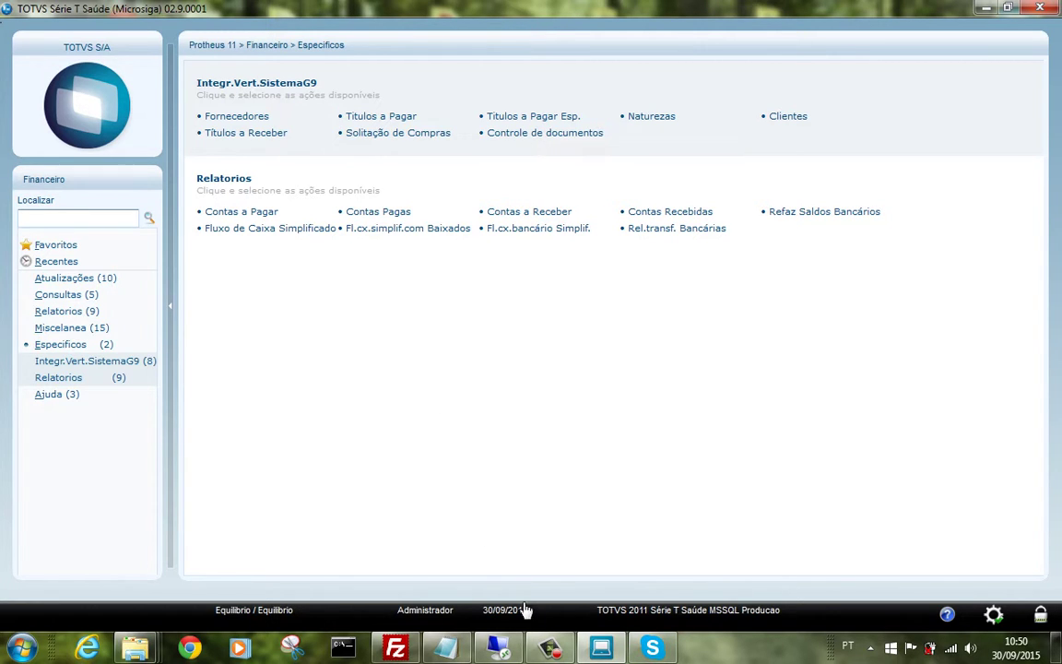
click(556, 653)
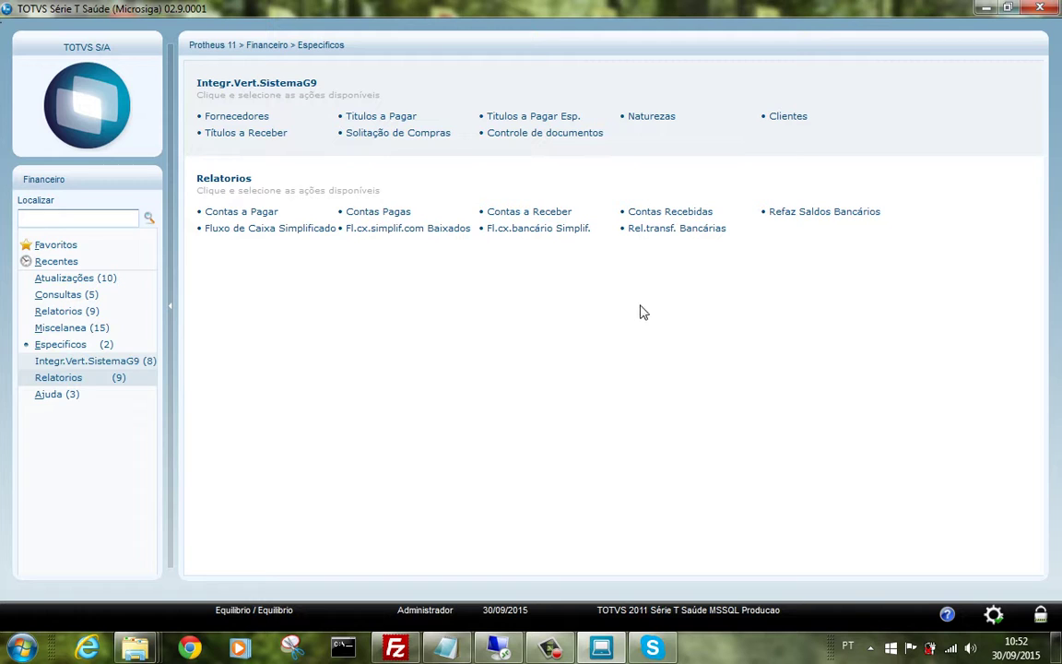
Open the specific report Contas Recebidas and issue it for due dates from 01/01/2015 to 31/12/2015.
click(676, 215)
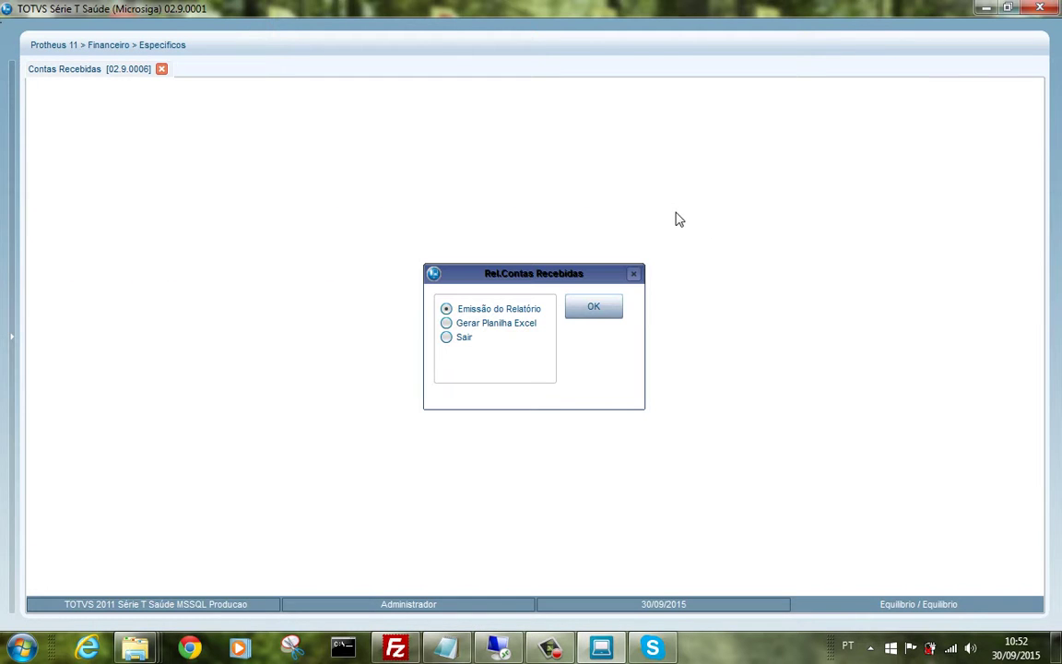
click(597, 310)
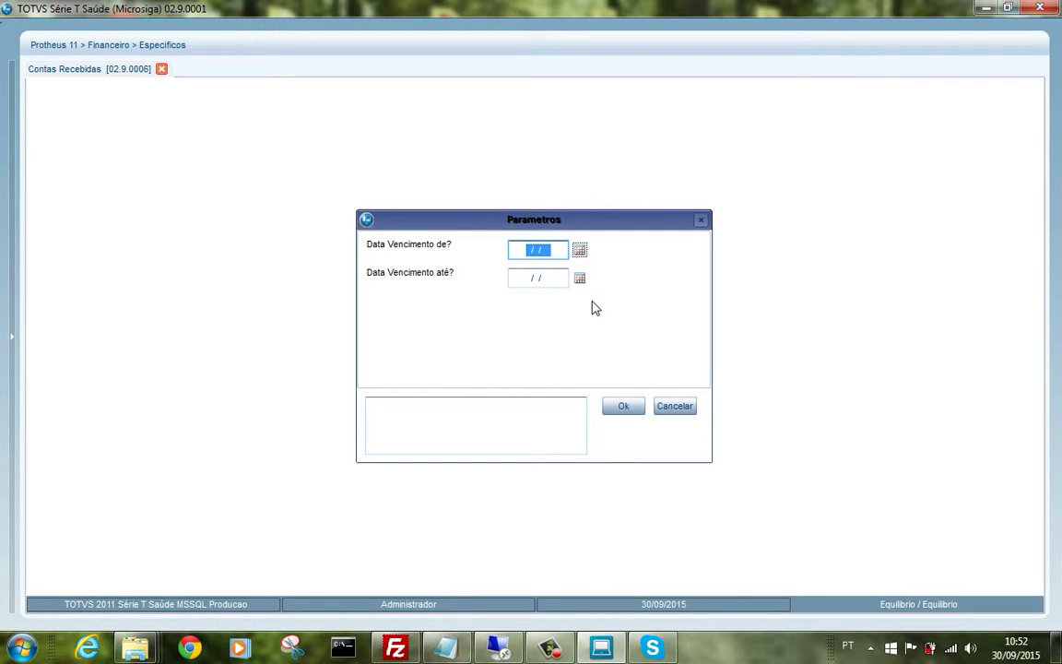
text(01/01/2015)
key(Return)
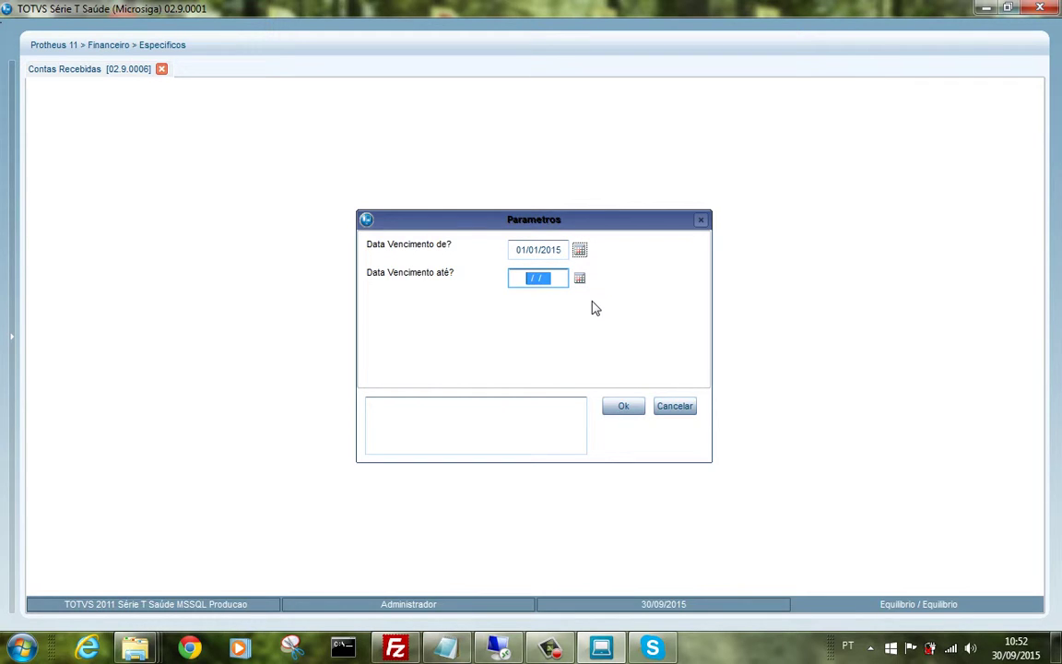
text(31/12/2015)
key(Return)
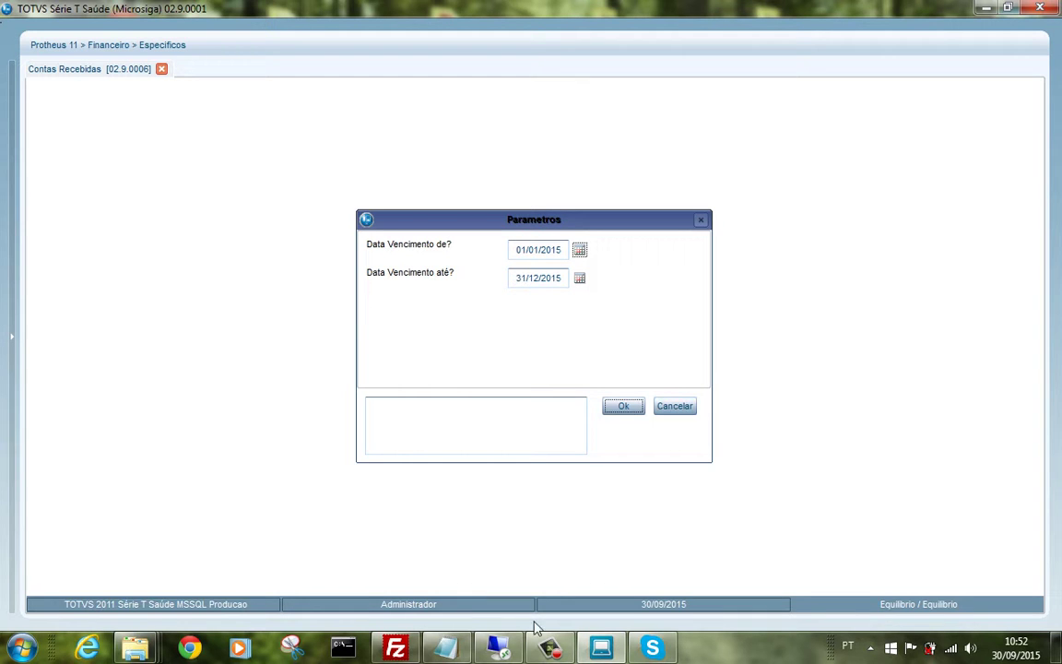
click(549, 648)
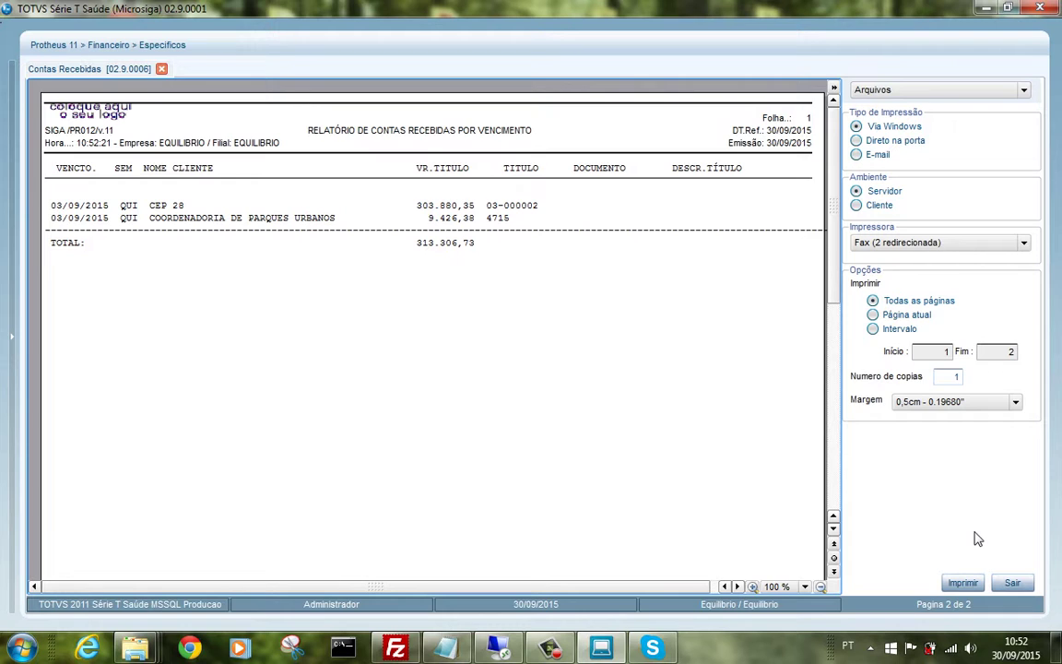
Print all pages of the received accounts report via Windows from the Cliente environment, and exit the report routine.
click(1026, 91)
click(931, 130)
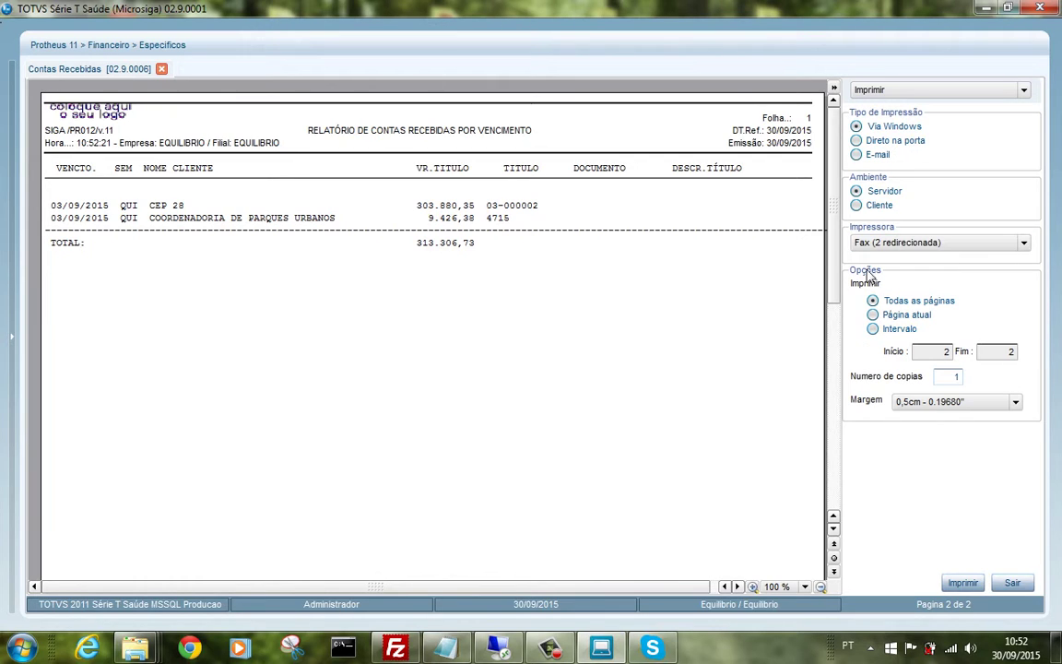
click(865, 208)
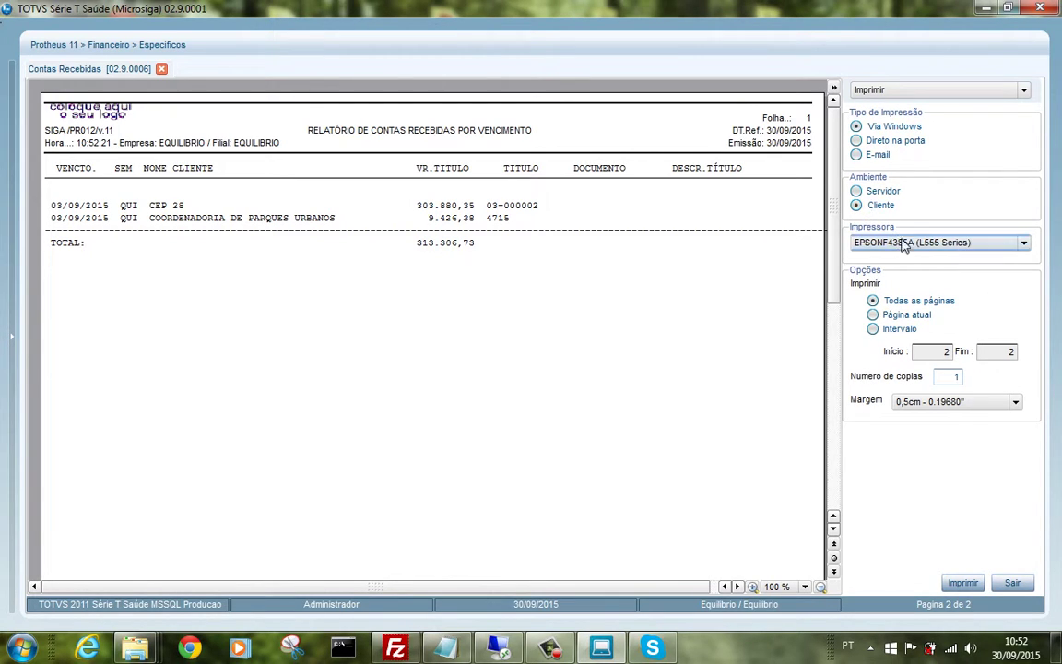
click(963, 583)
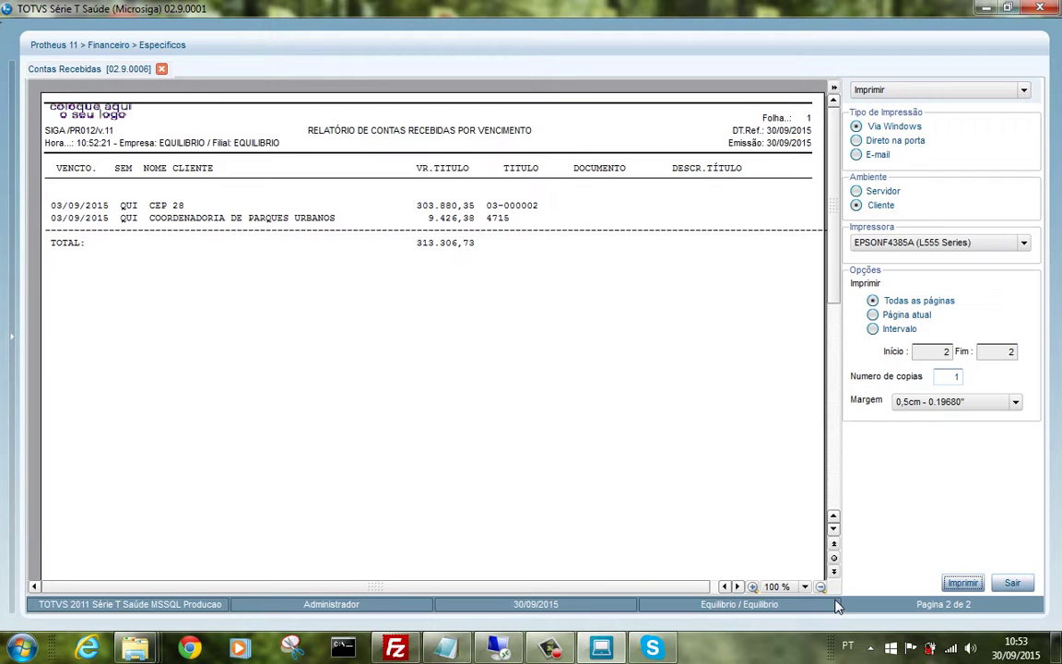
click(1013, 586)
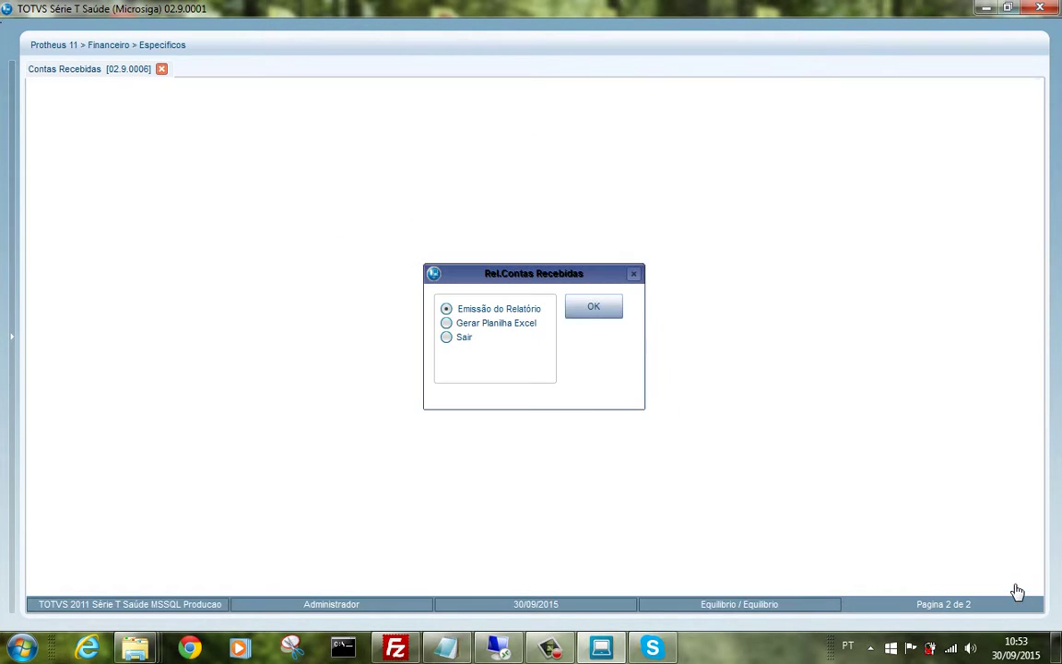
click(446, 338)
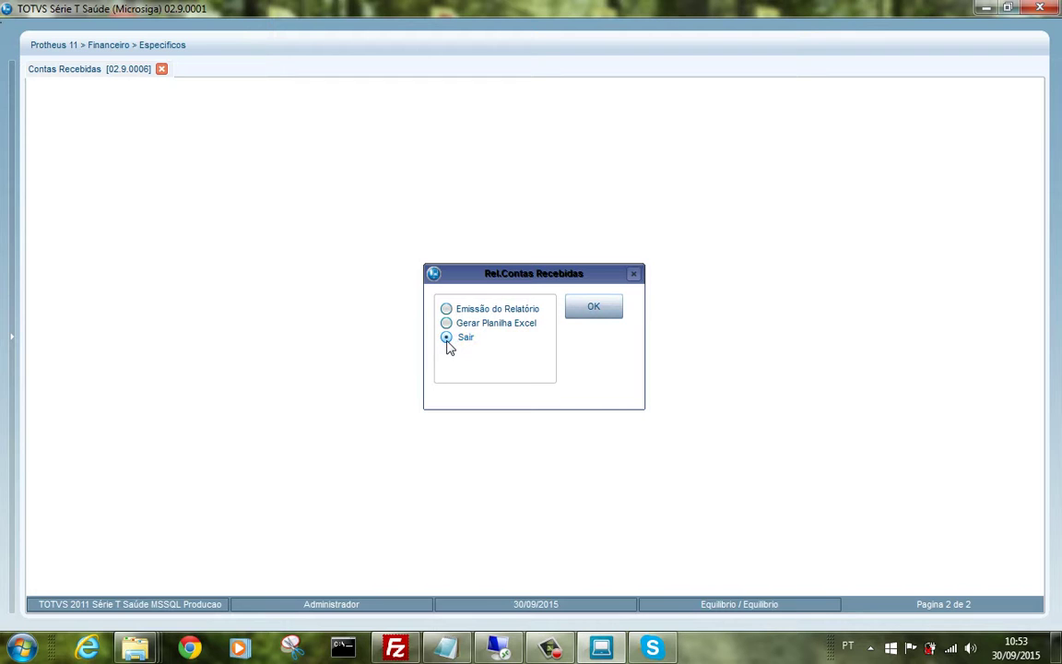
click(586, 312)
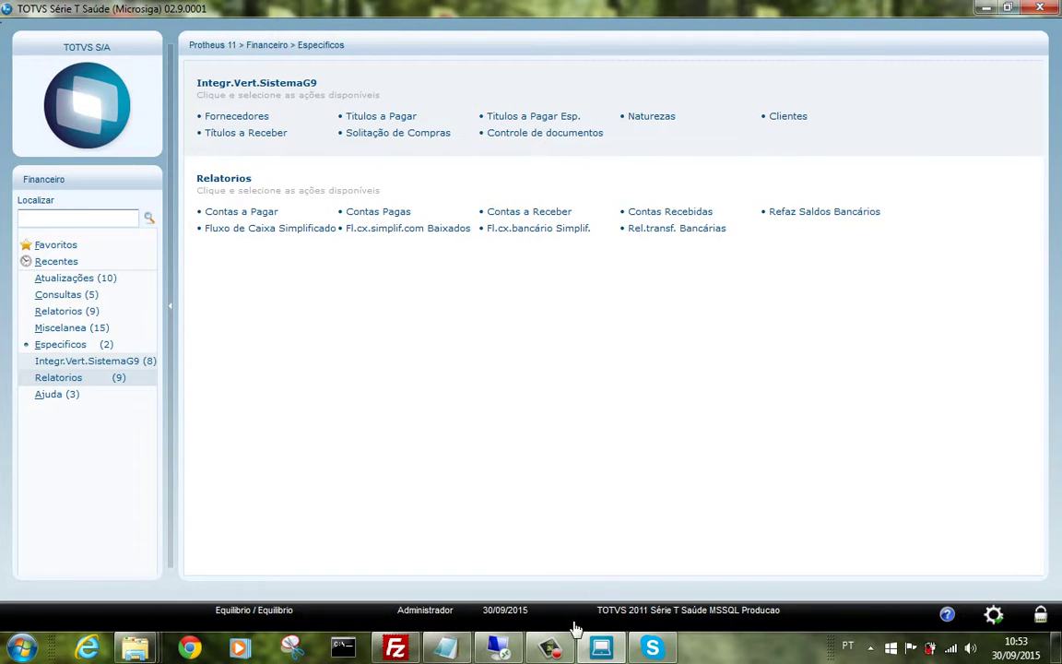
Close the Baixas a Receber window without confirming the write-off.
click(930, 648)
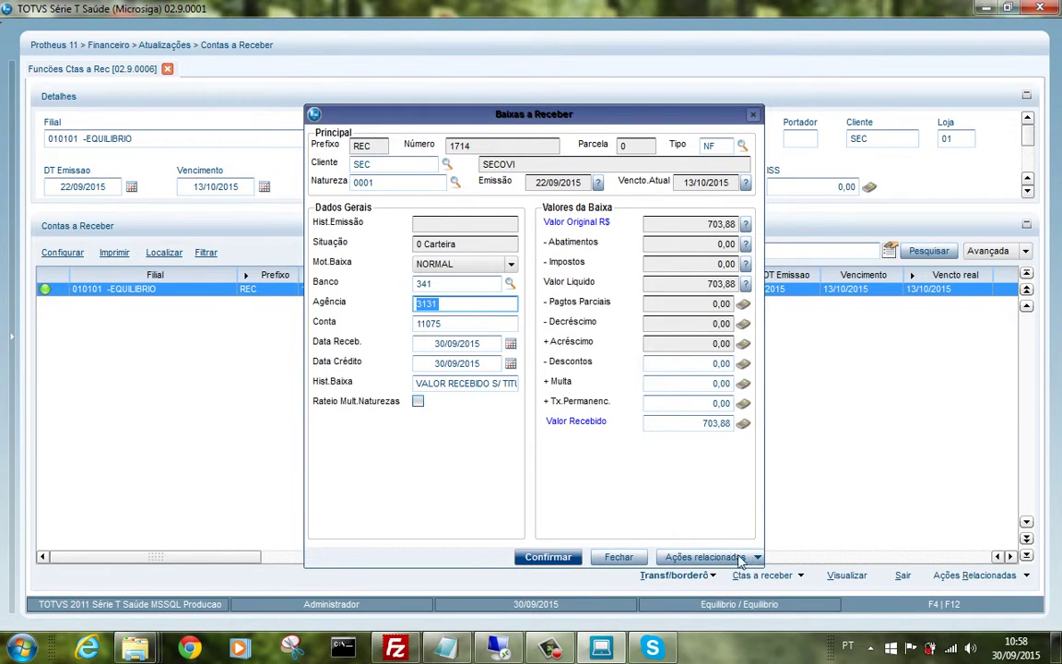
click(618, 559)
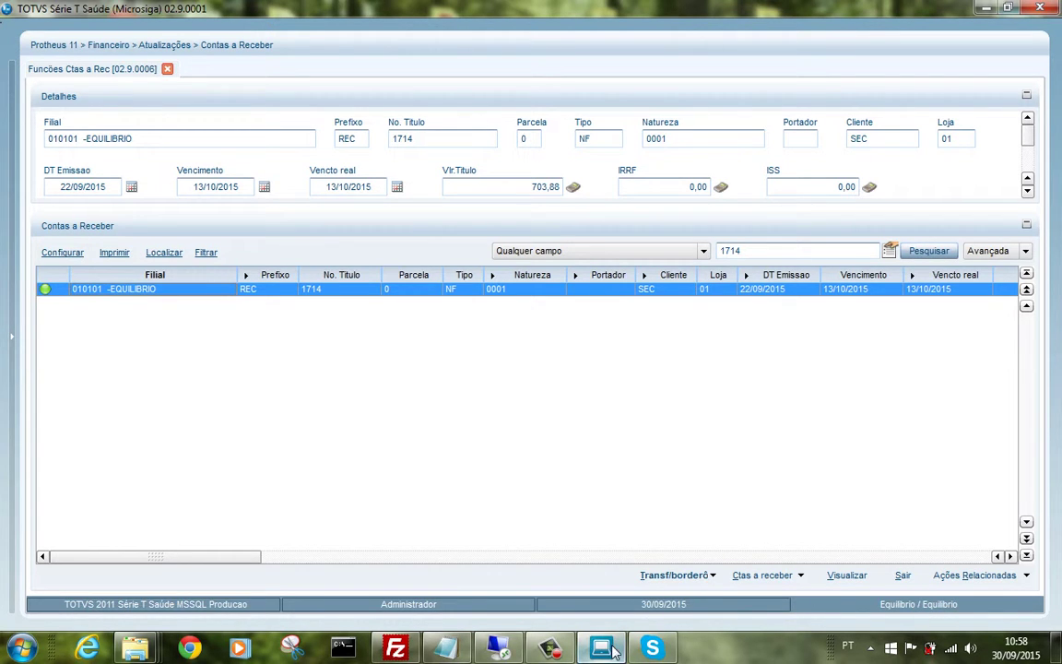
click(551, 648)
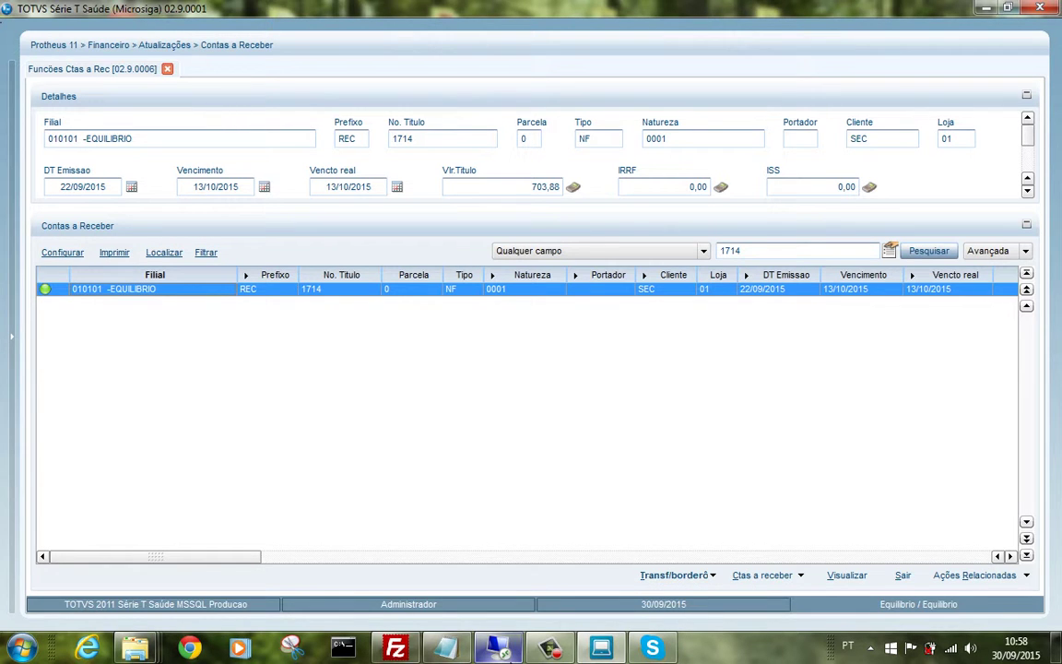
click(551, 648)
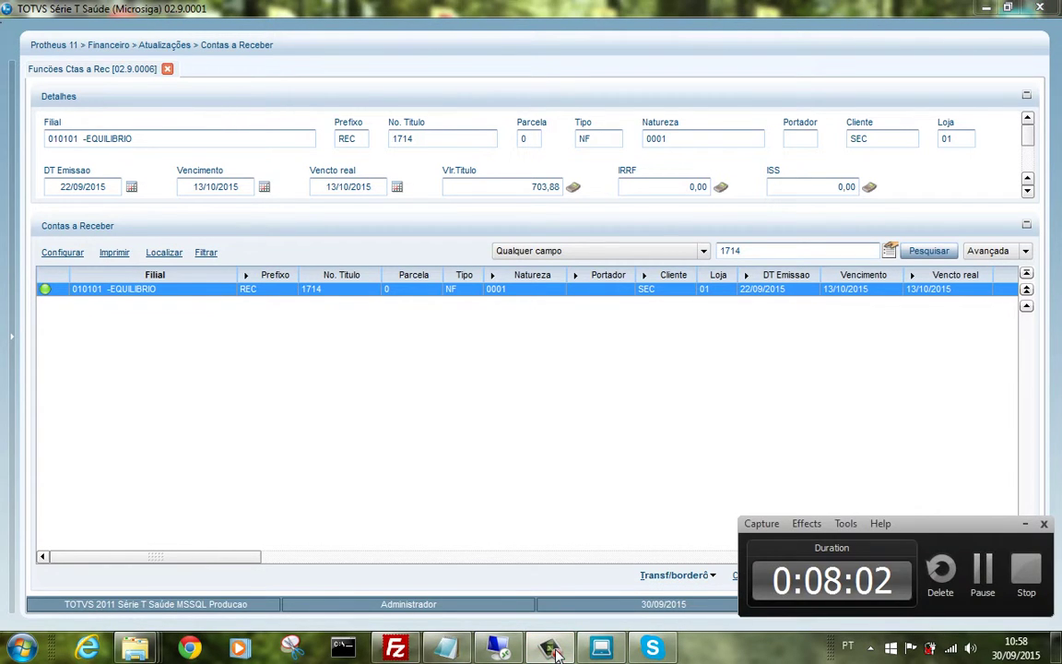
click(1024, 523)
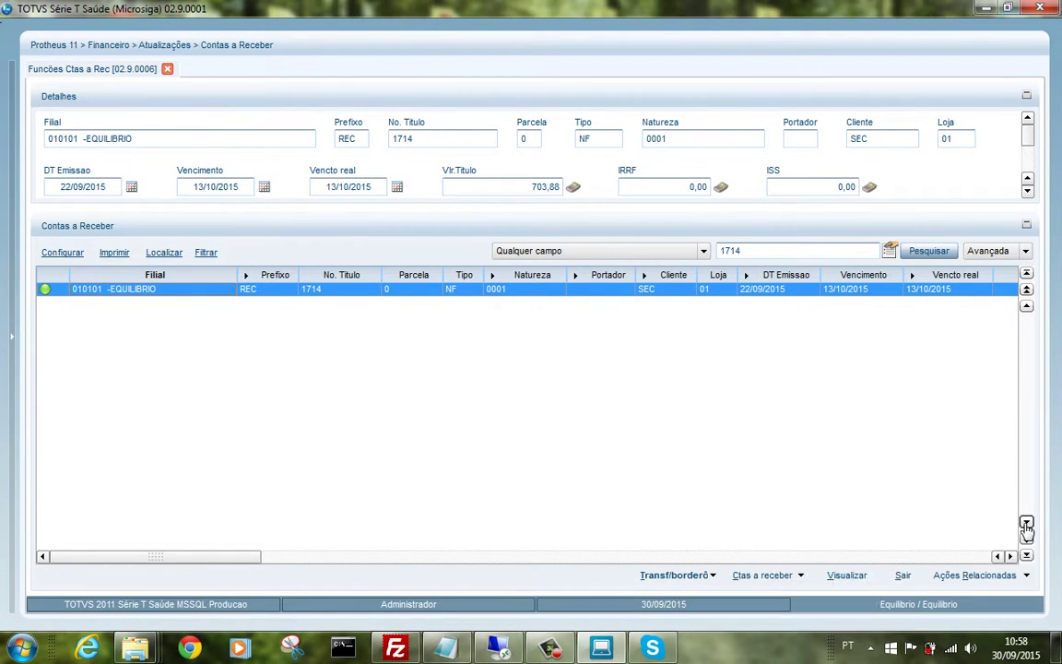
click(1026, 576)
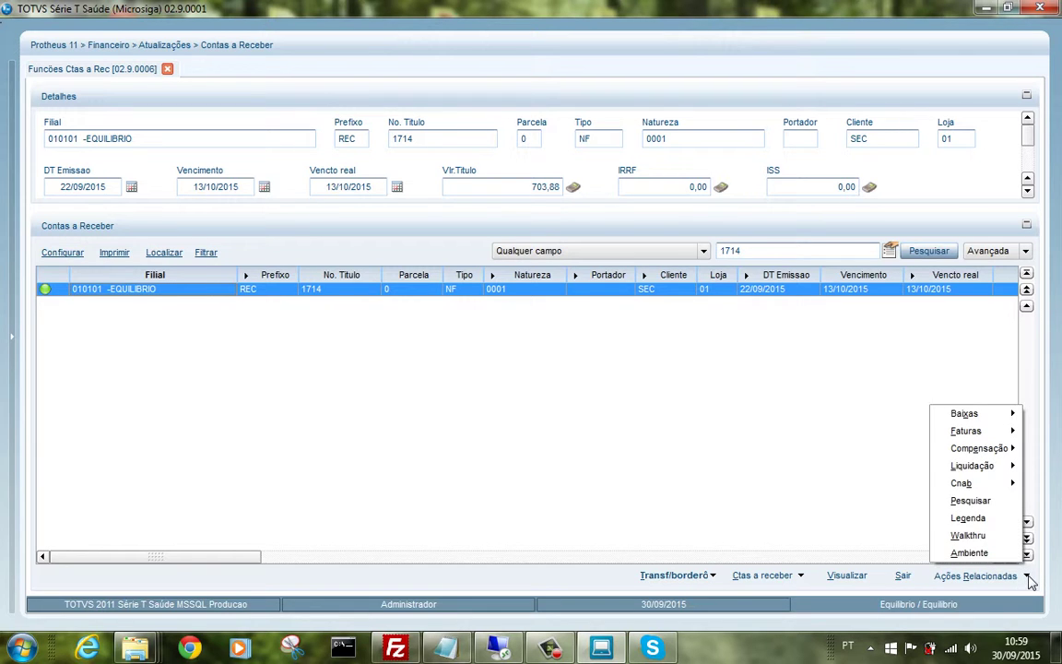
click(839, 529)
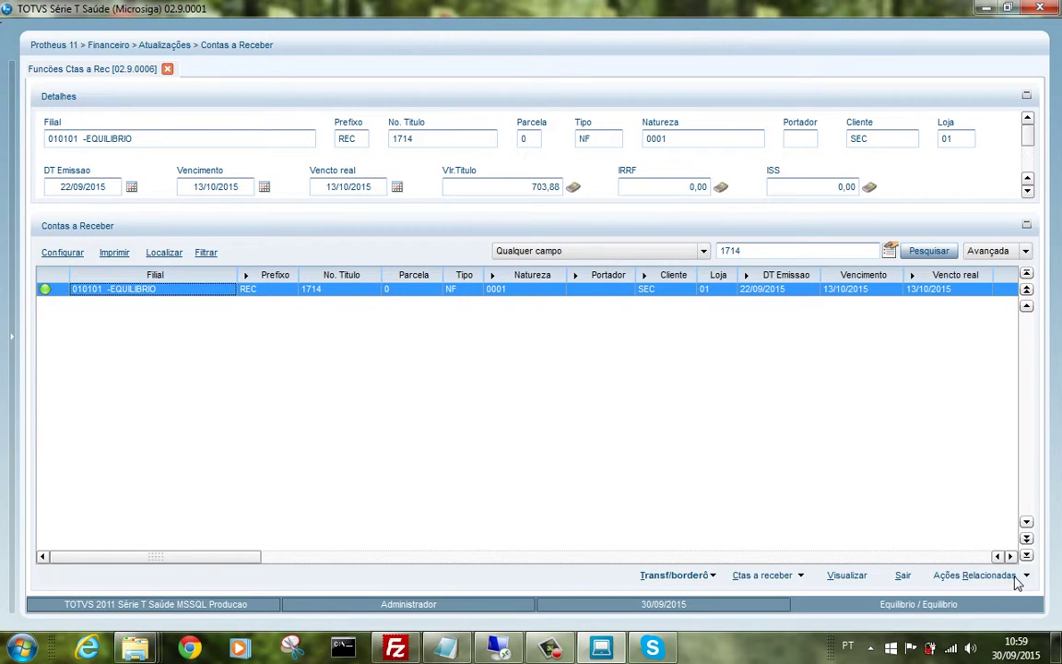
Exit the Funcões Ctas a Rec routine and finalize the TOTVS Série T session.
click(902, 576)
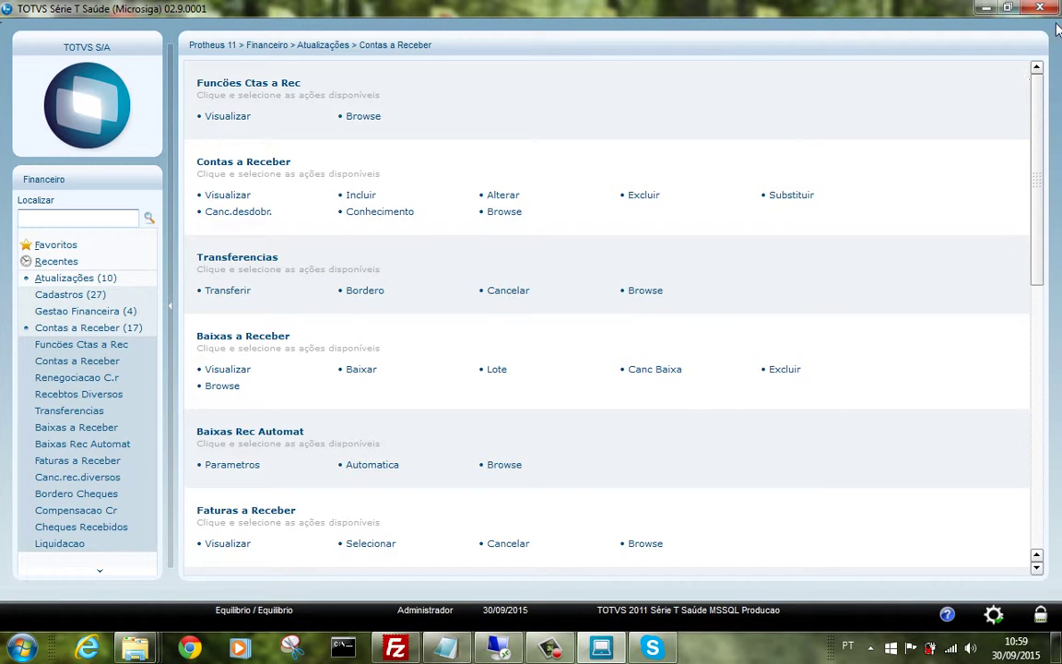
click(1040, 8)
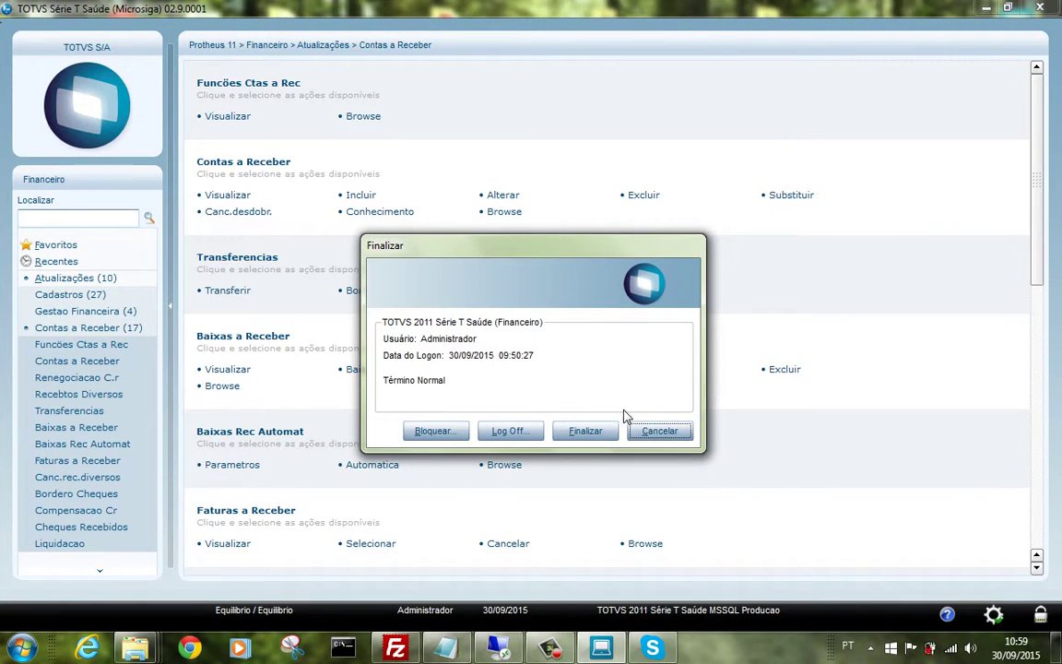
click(590, 431)
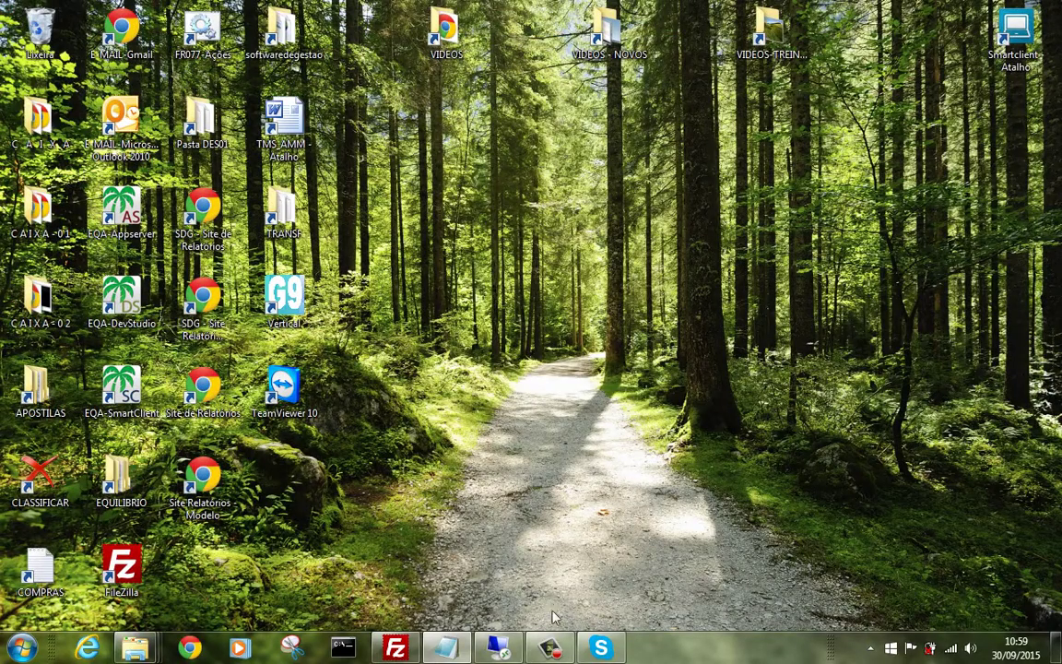
click(550, 649)
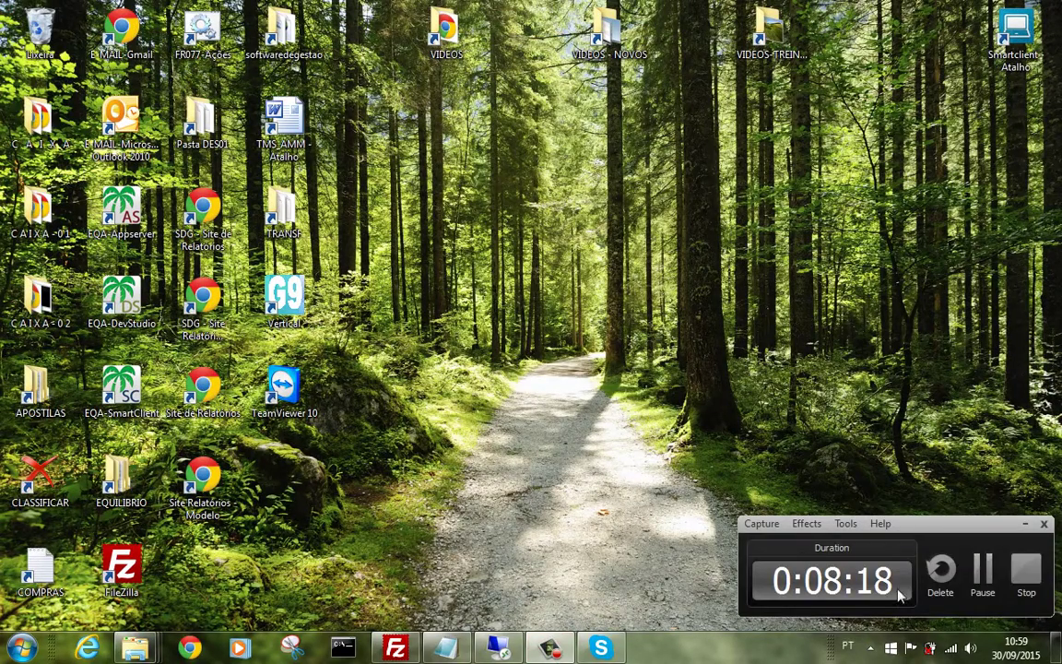